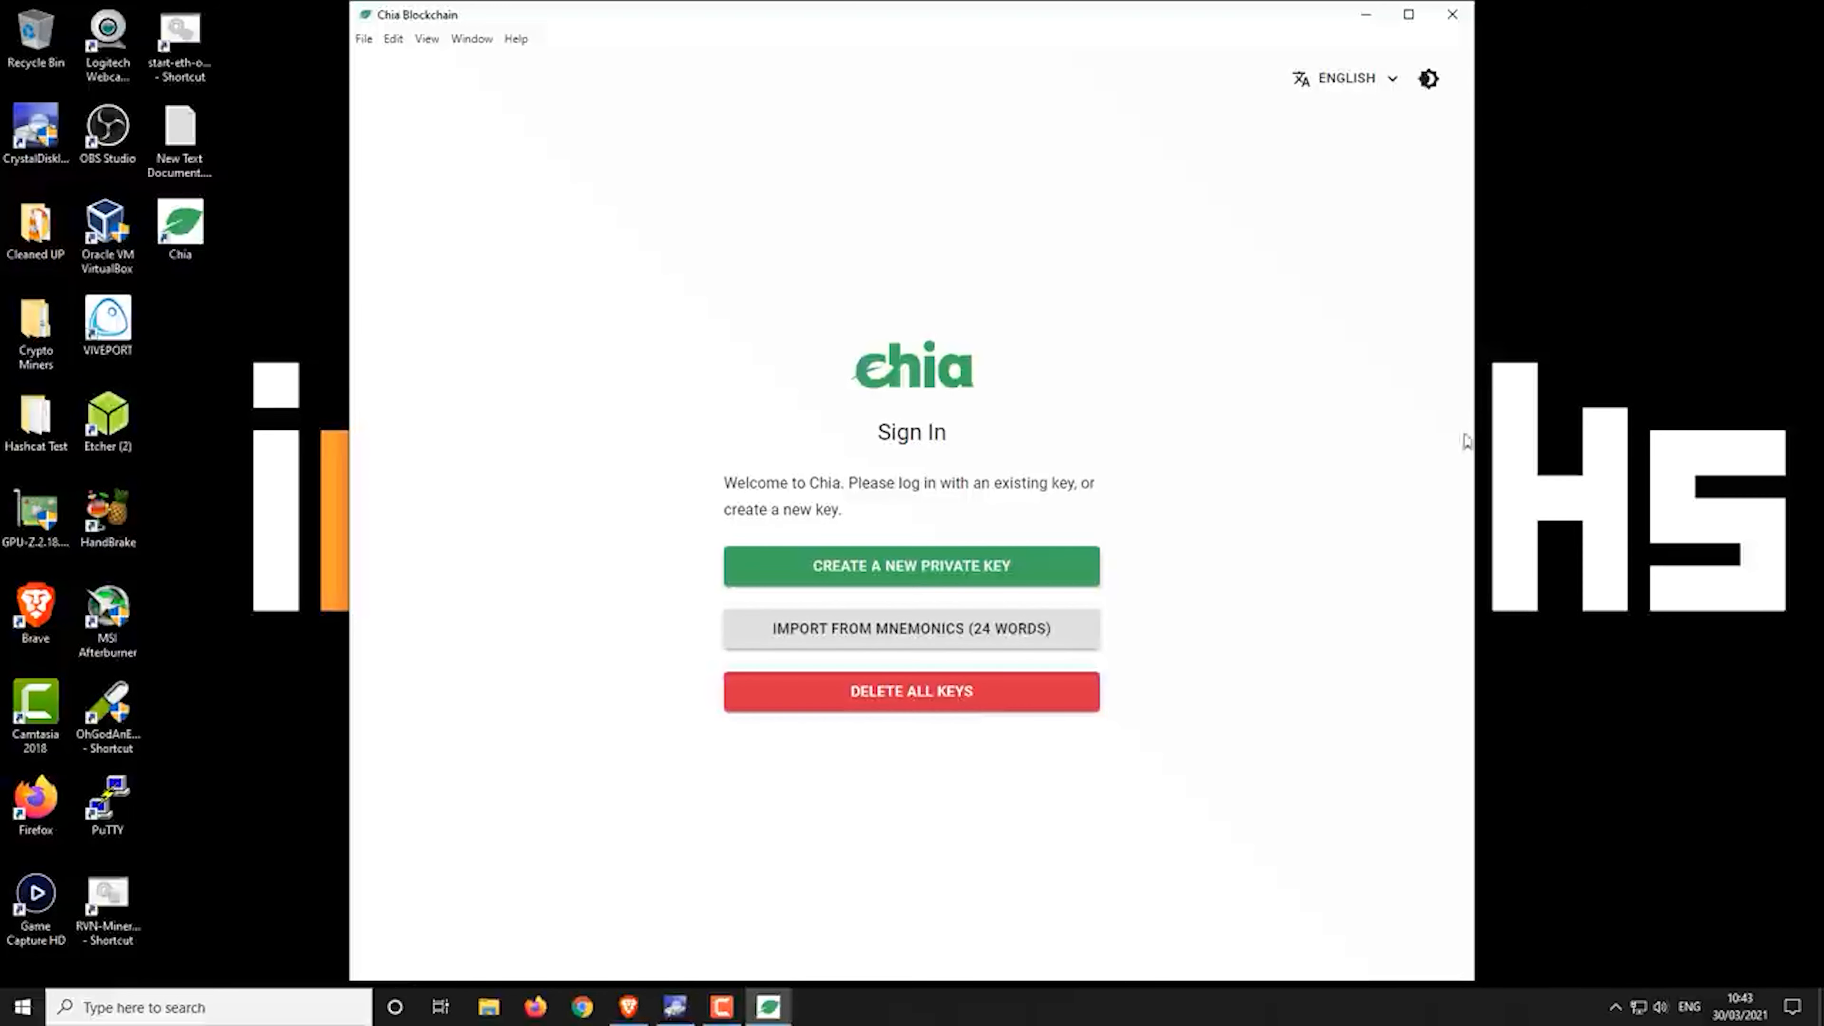
Create a new private key and open the Chia wallet to view its total balance
left_click(911, 565)
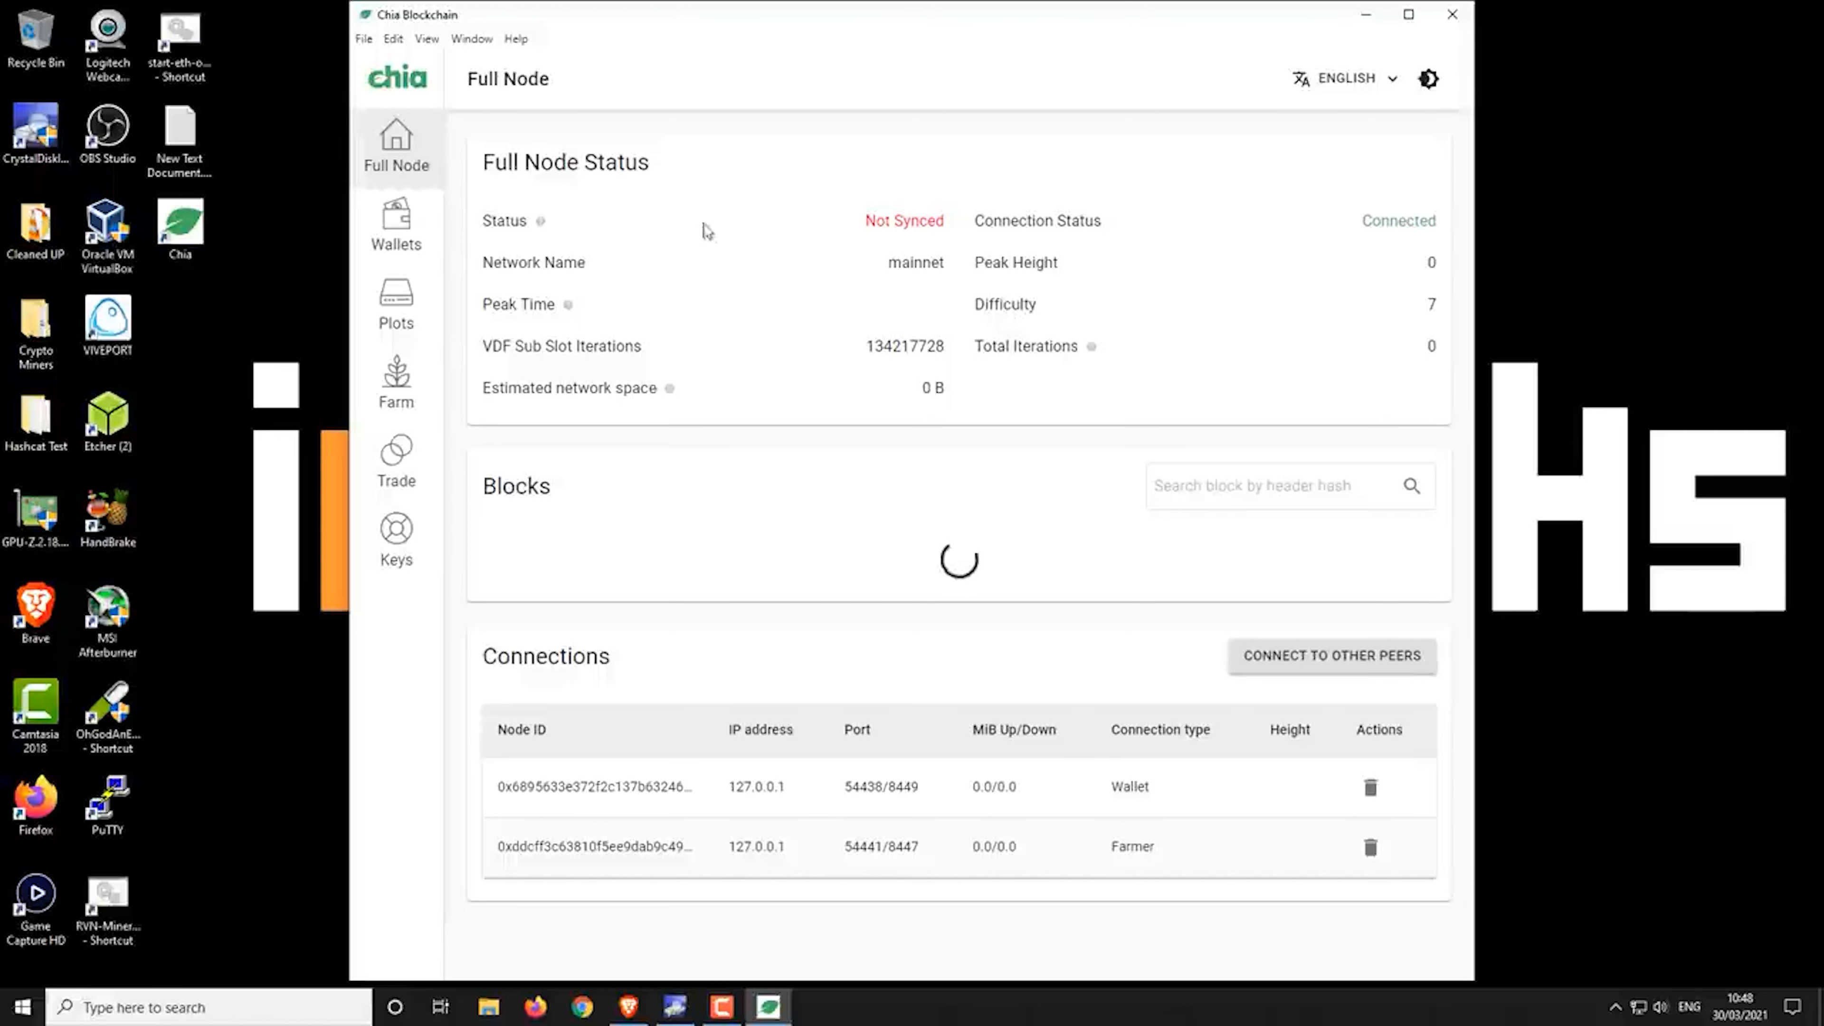
left_click(429, 225)
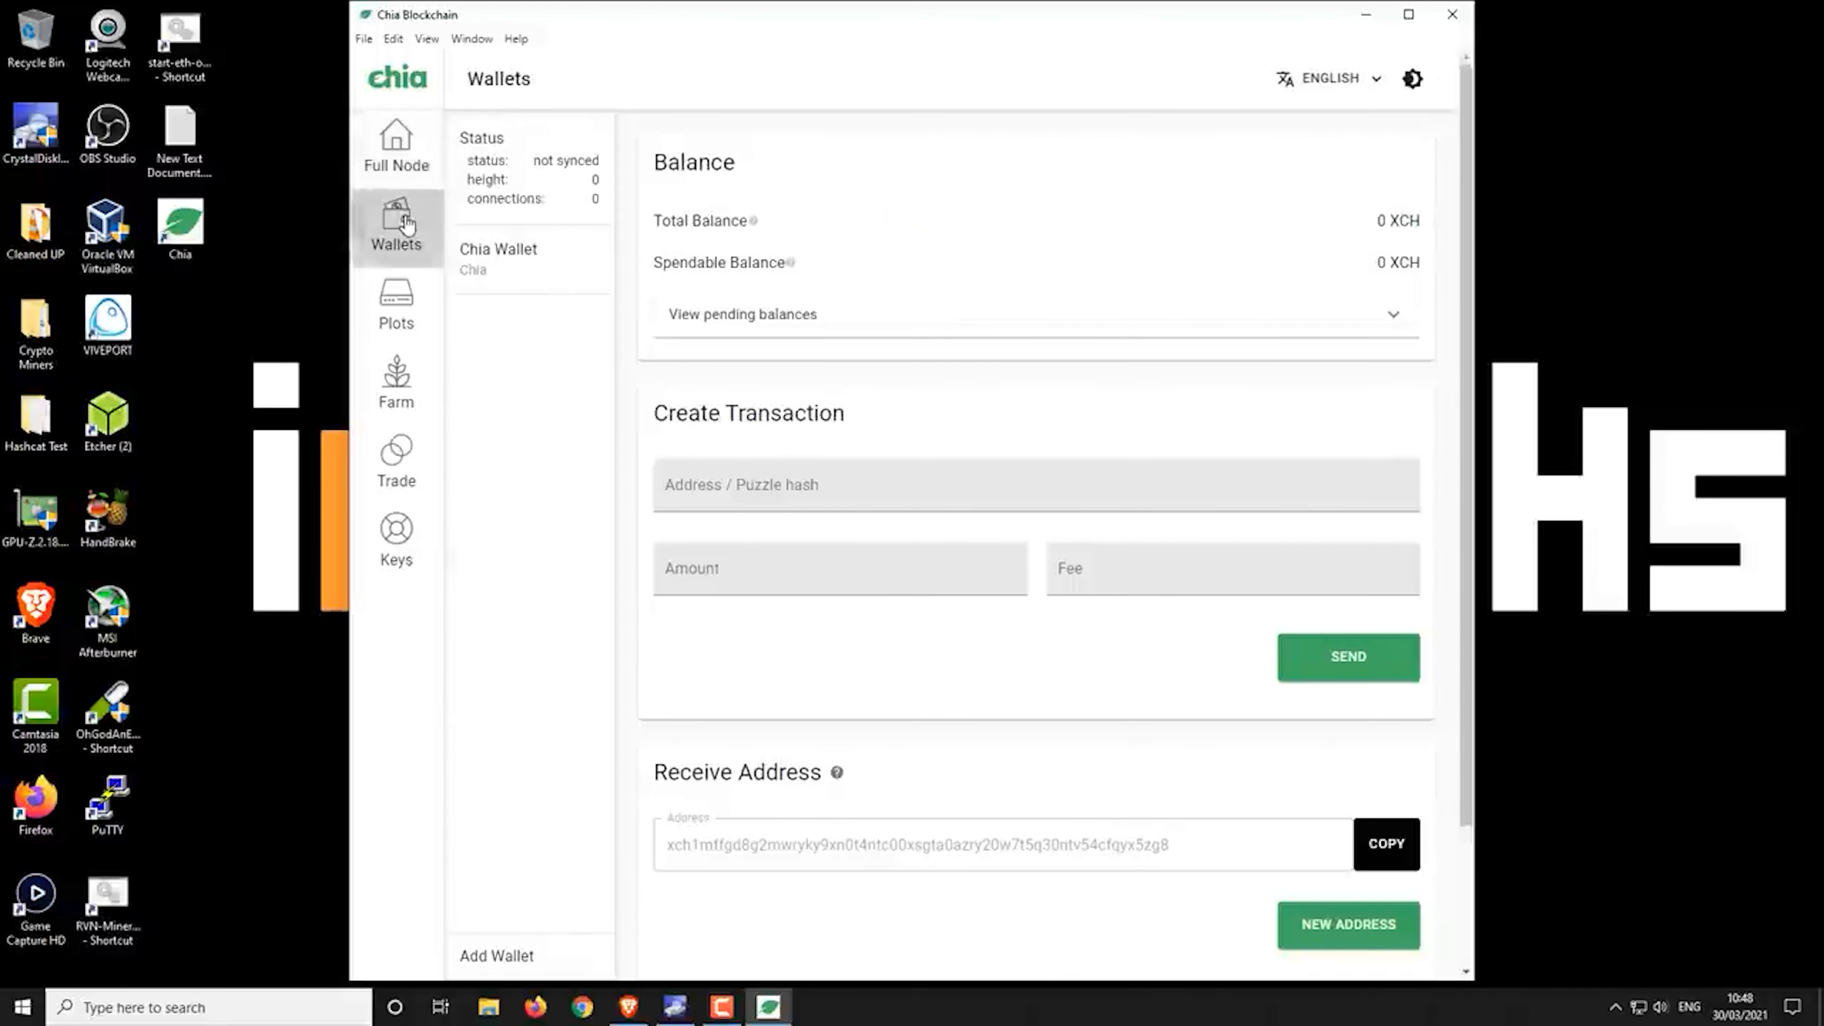
left_click_drag(1424, 221, 1398, 220)
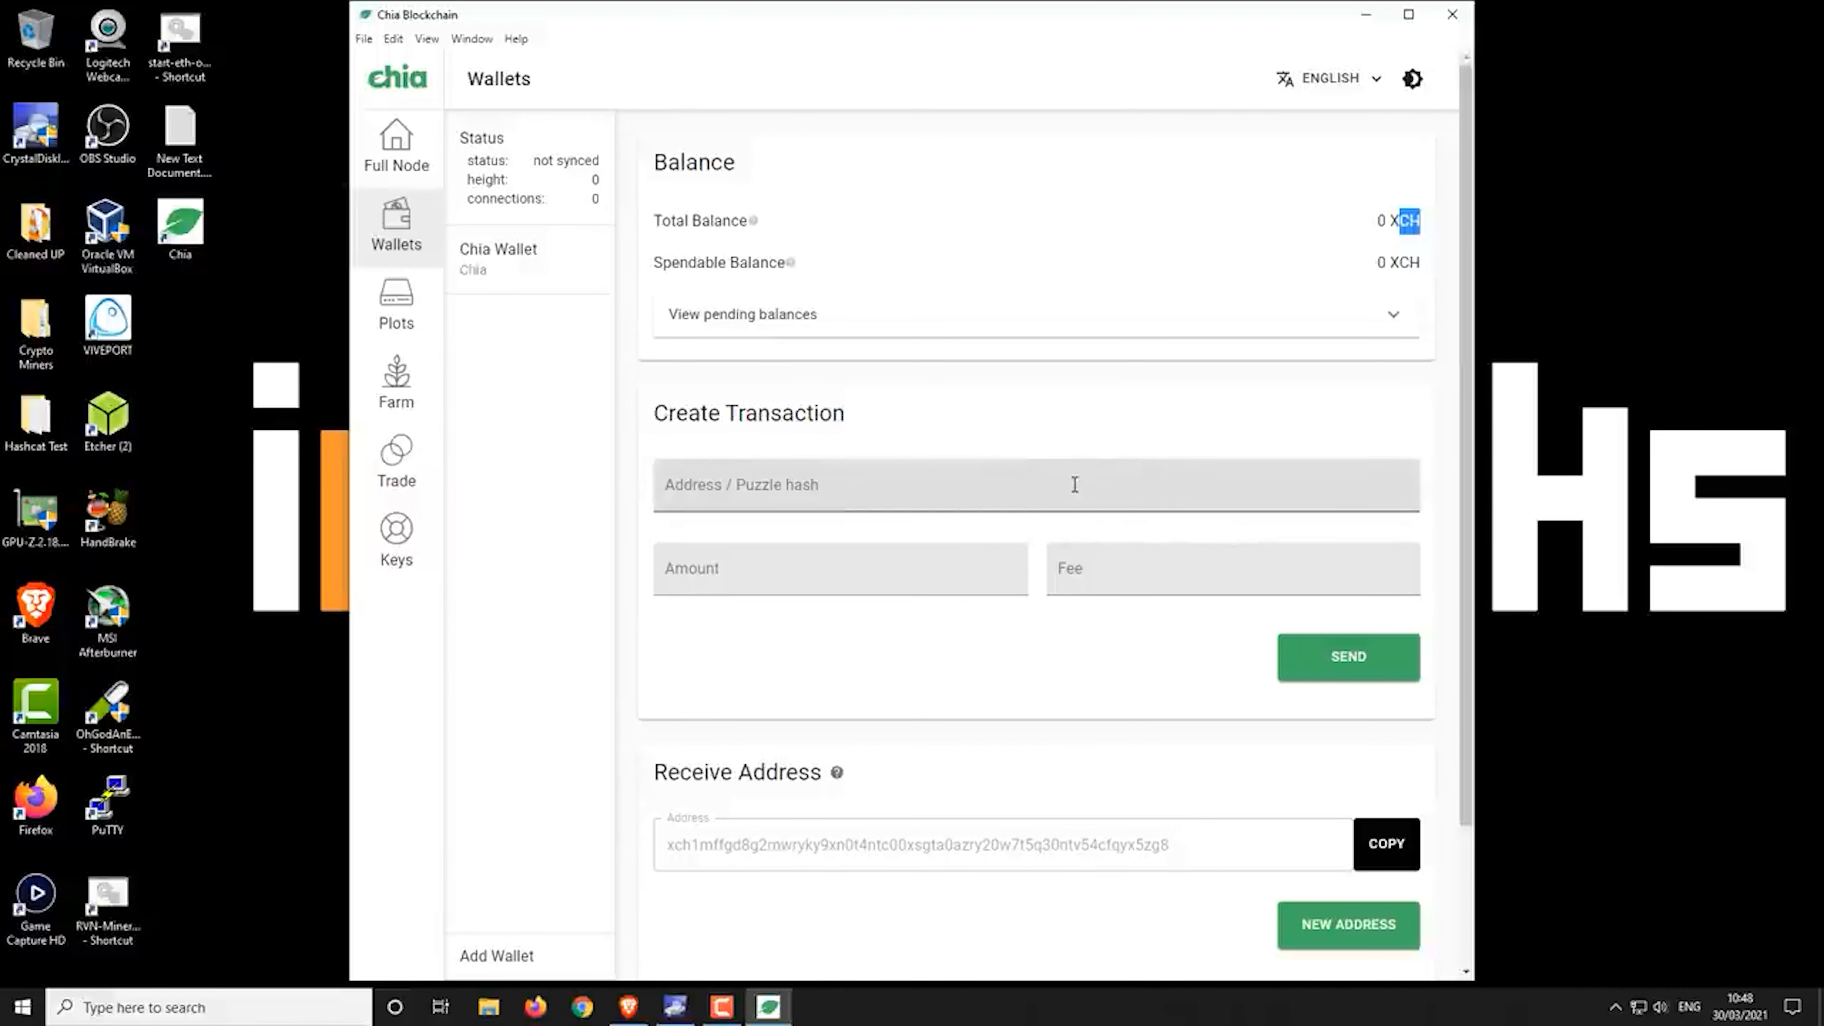
Start adding a plot, keeping the 101.4GiB (k=32) plot size and a plot count of 1
left_click(396, 305)
left_click(707, 403)
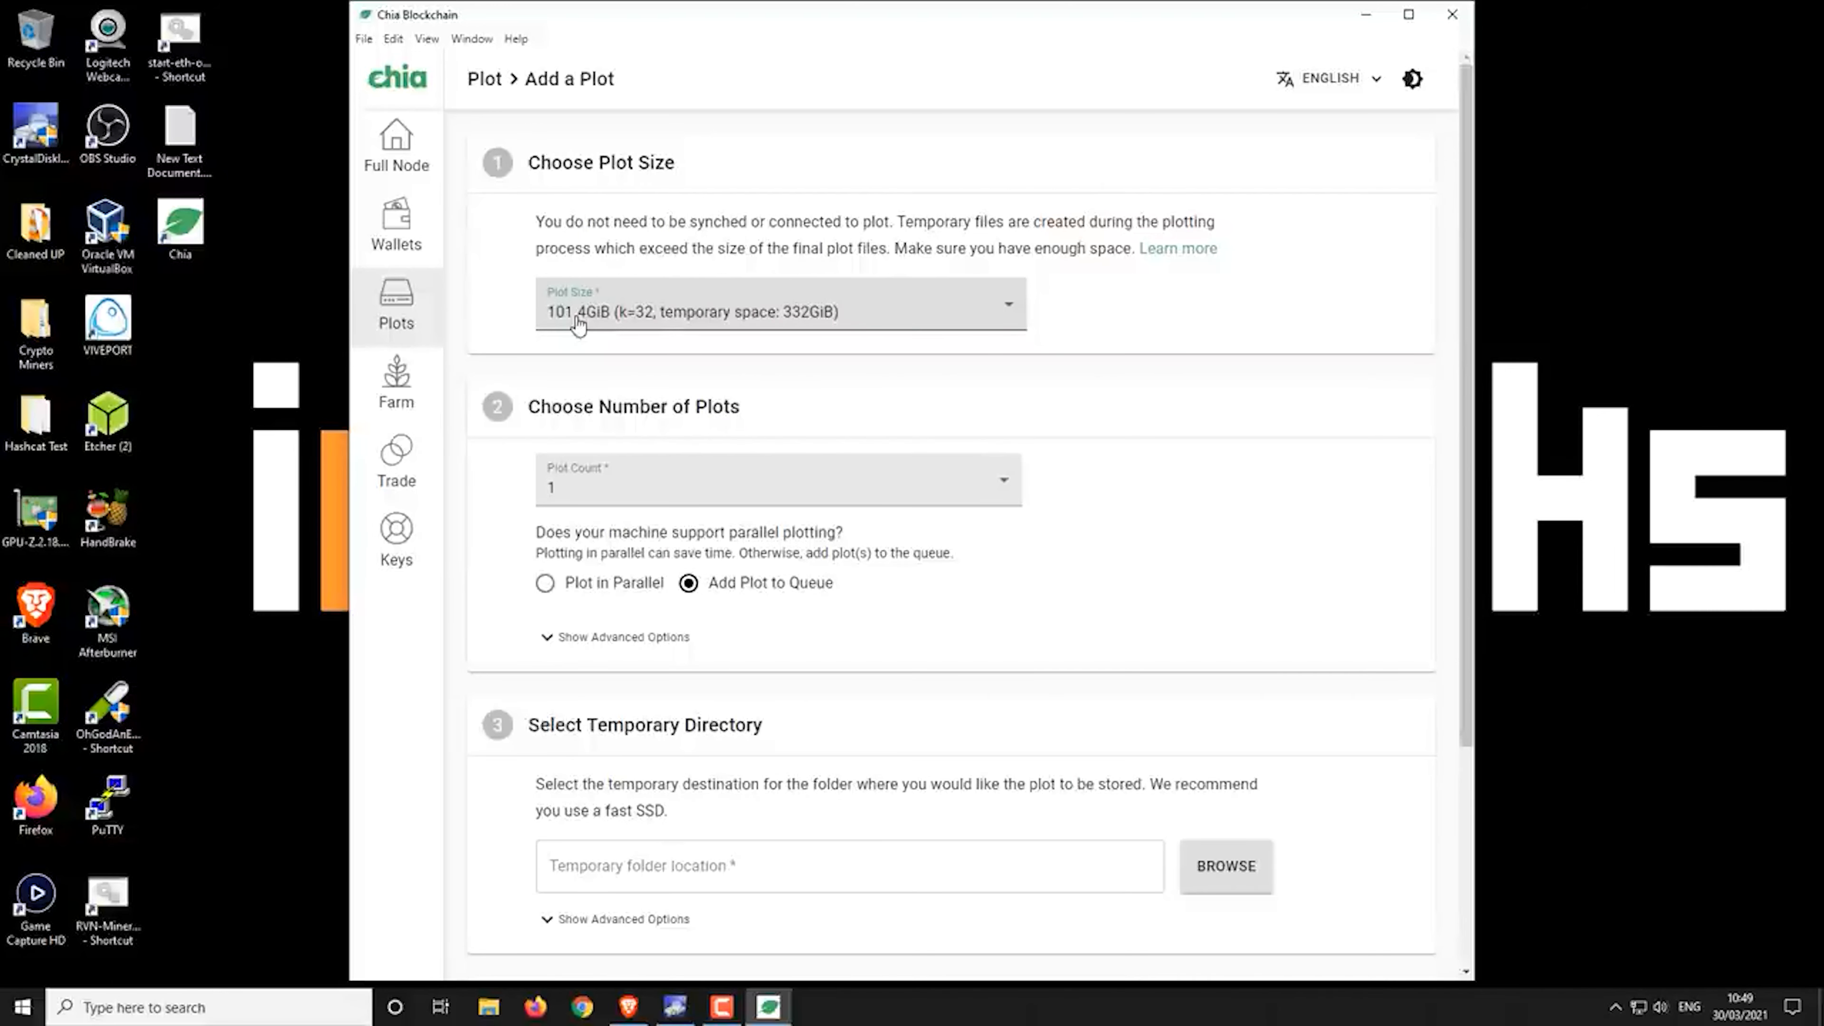
left_click(792, 325)
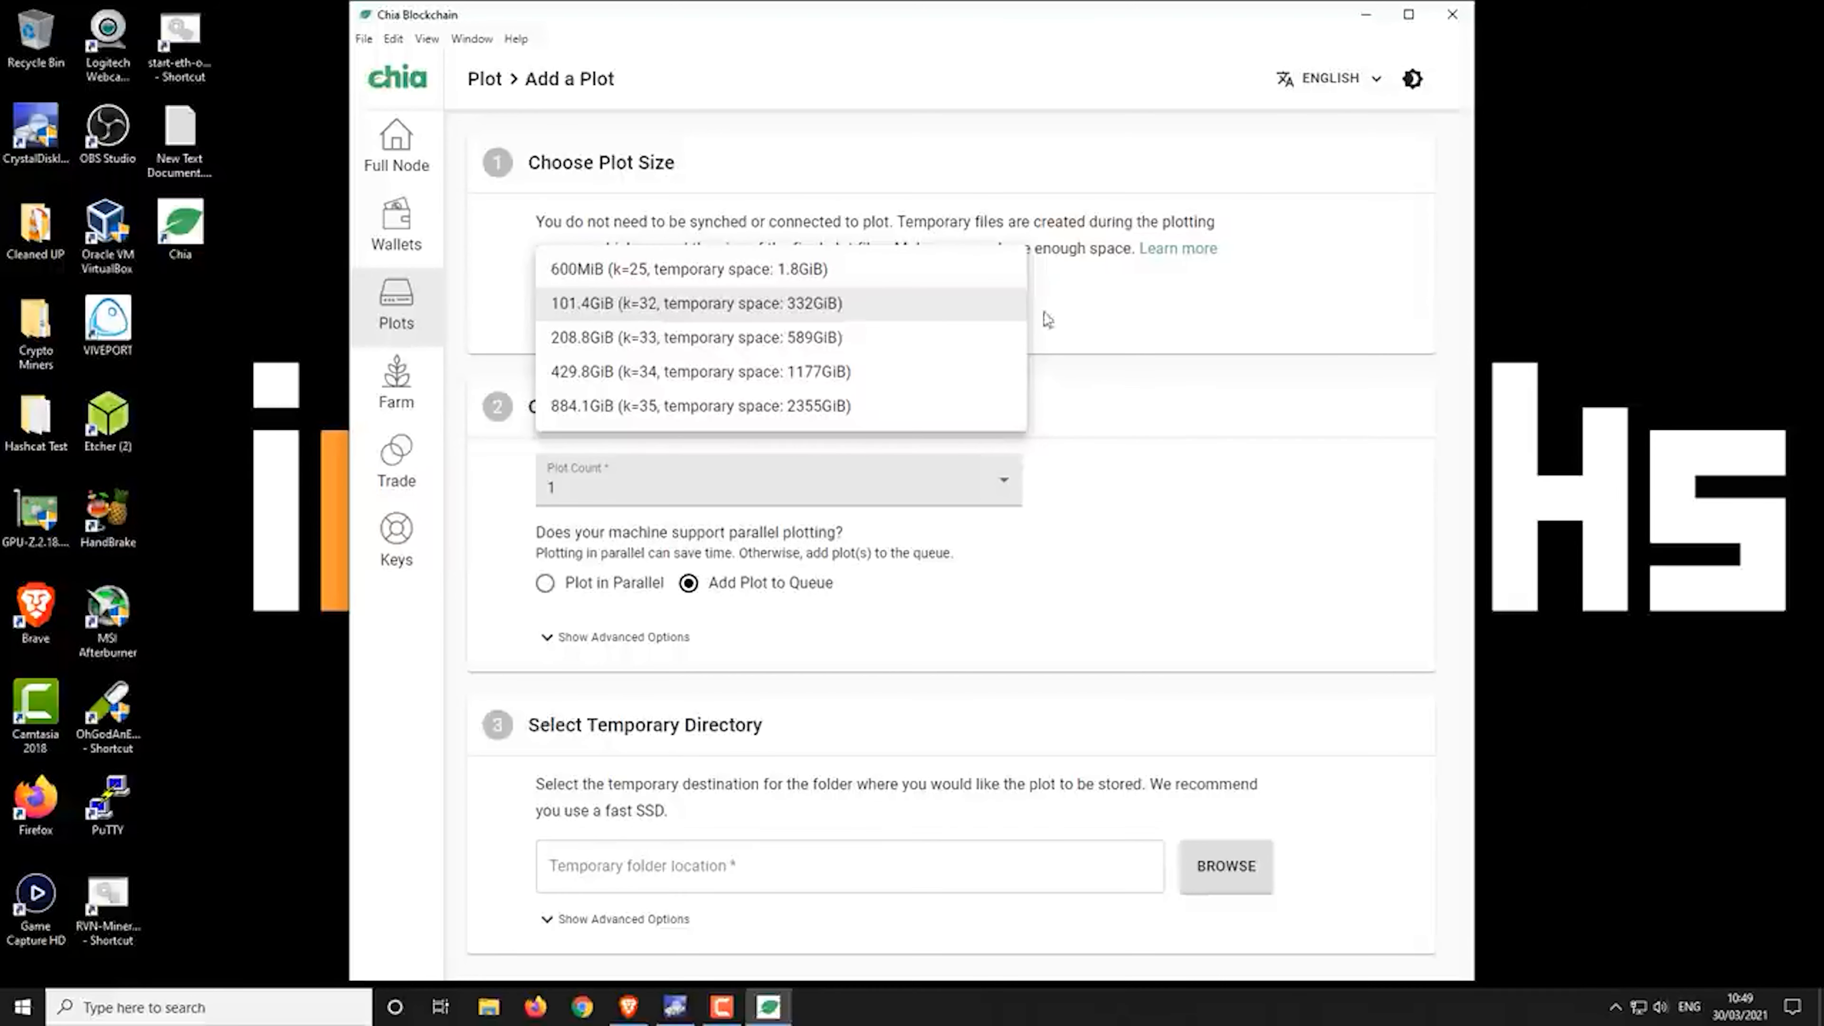
left_click(1067, 320)
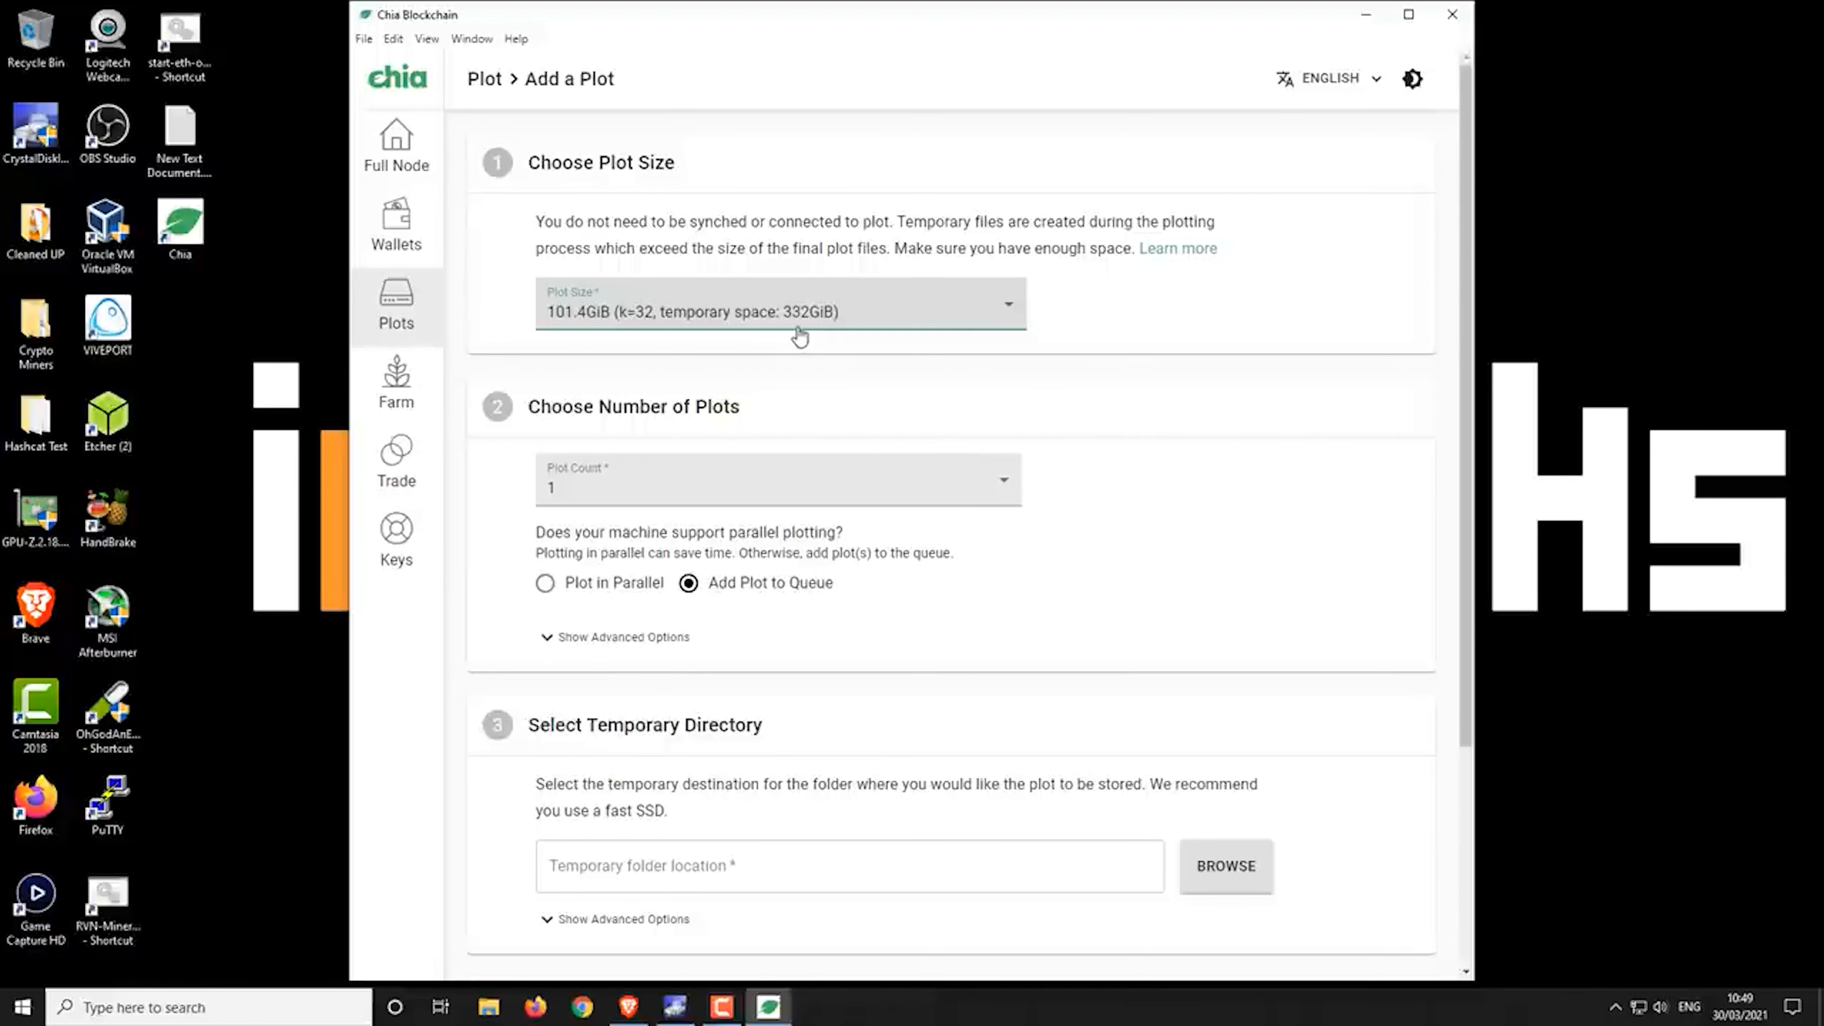
left_click(796, 482)
left_click(795, 483)
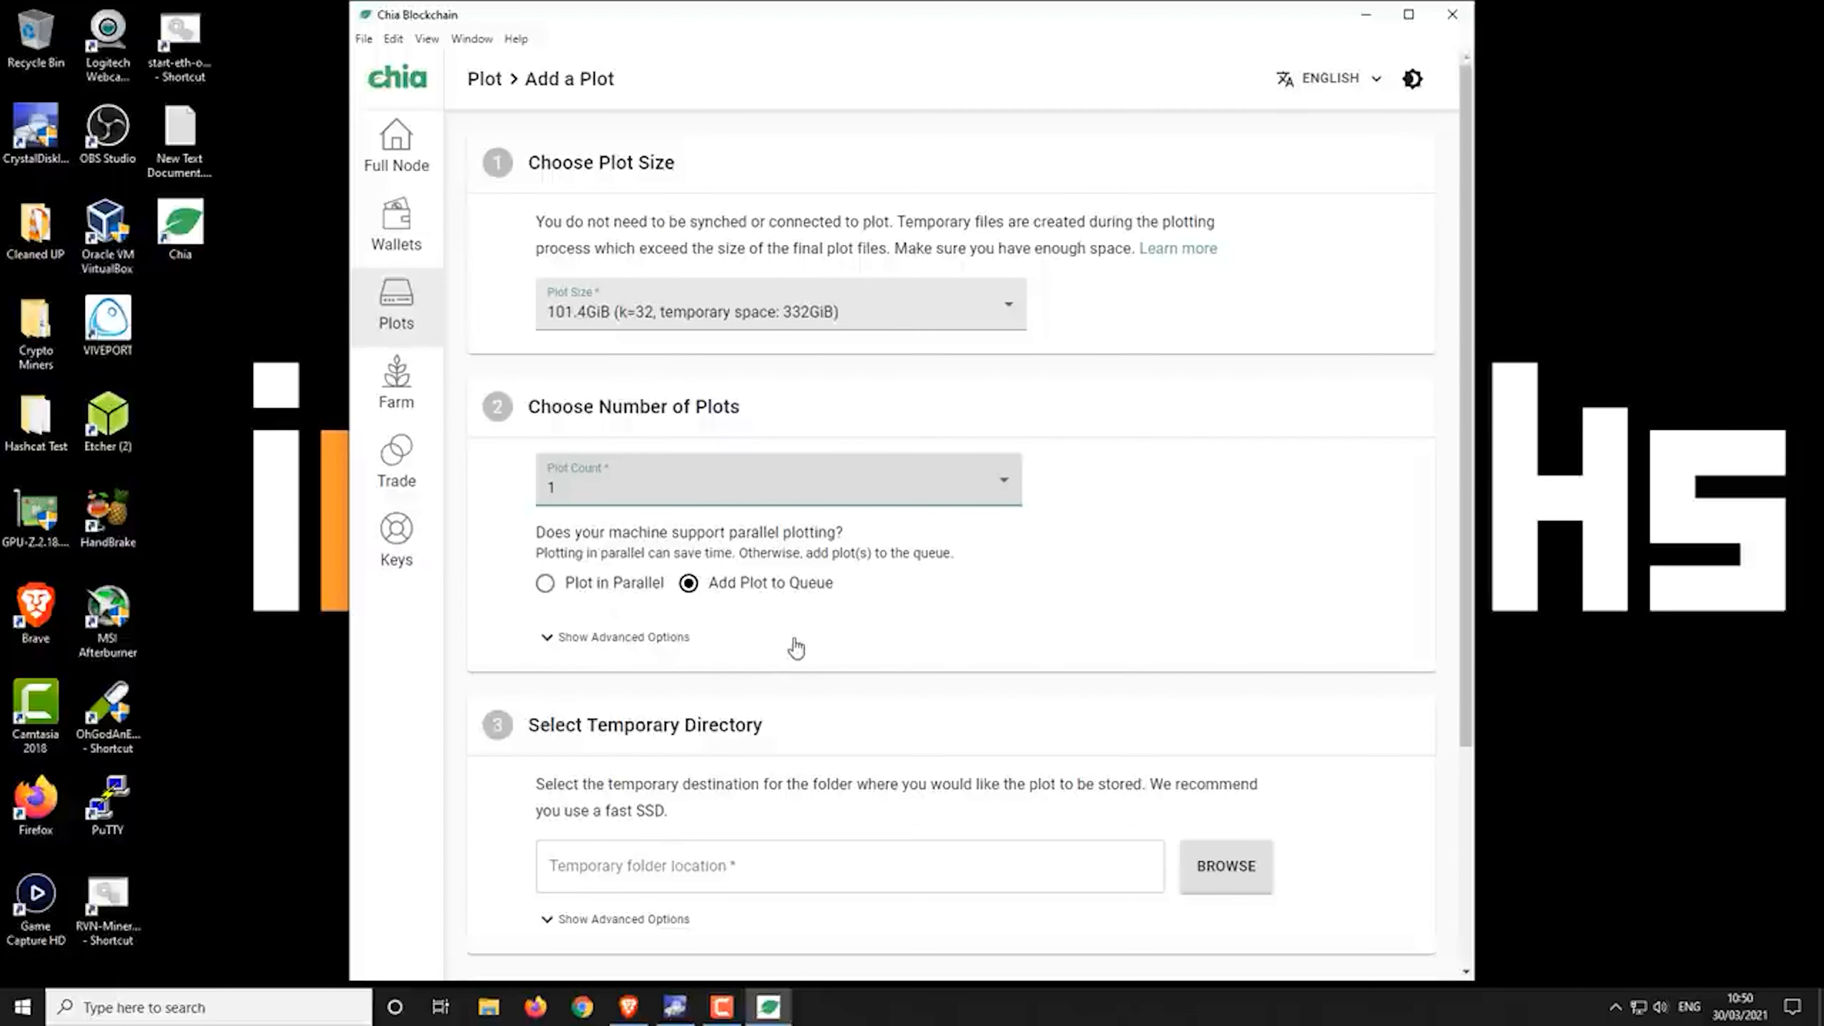
Show the advanced plotting options and review RAM, threads, buckets and queue settings along with the temporary and final directory sections
left_click(609, 638)
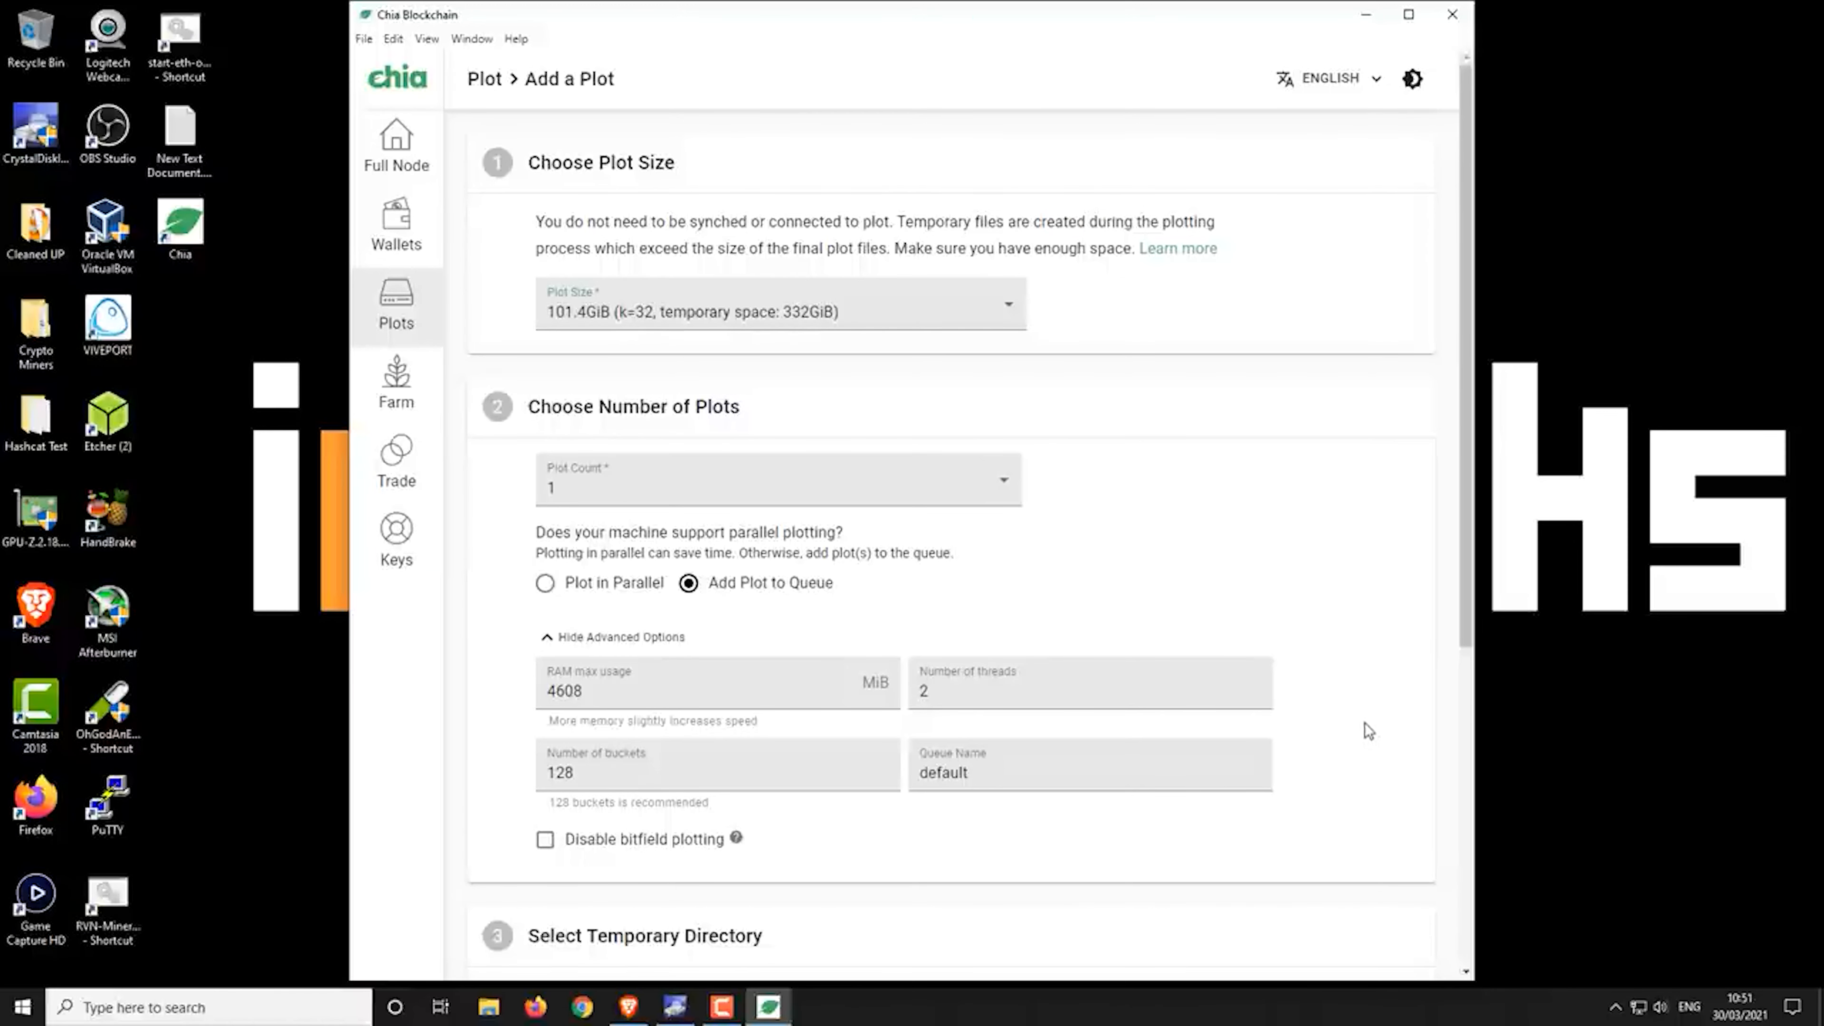
scroll(1365, 723, "down", 1)
scroll(1365, 724, "up", 1)
scroll(1350, 711, "down", 3)
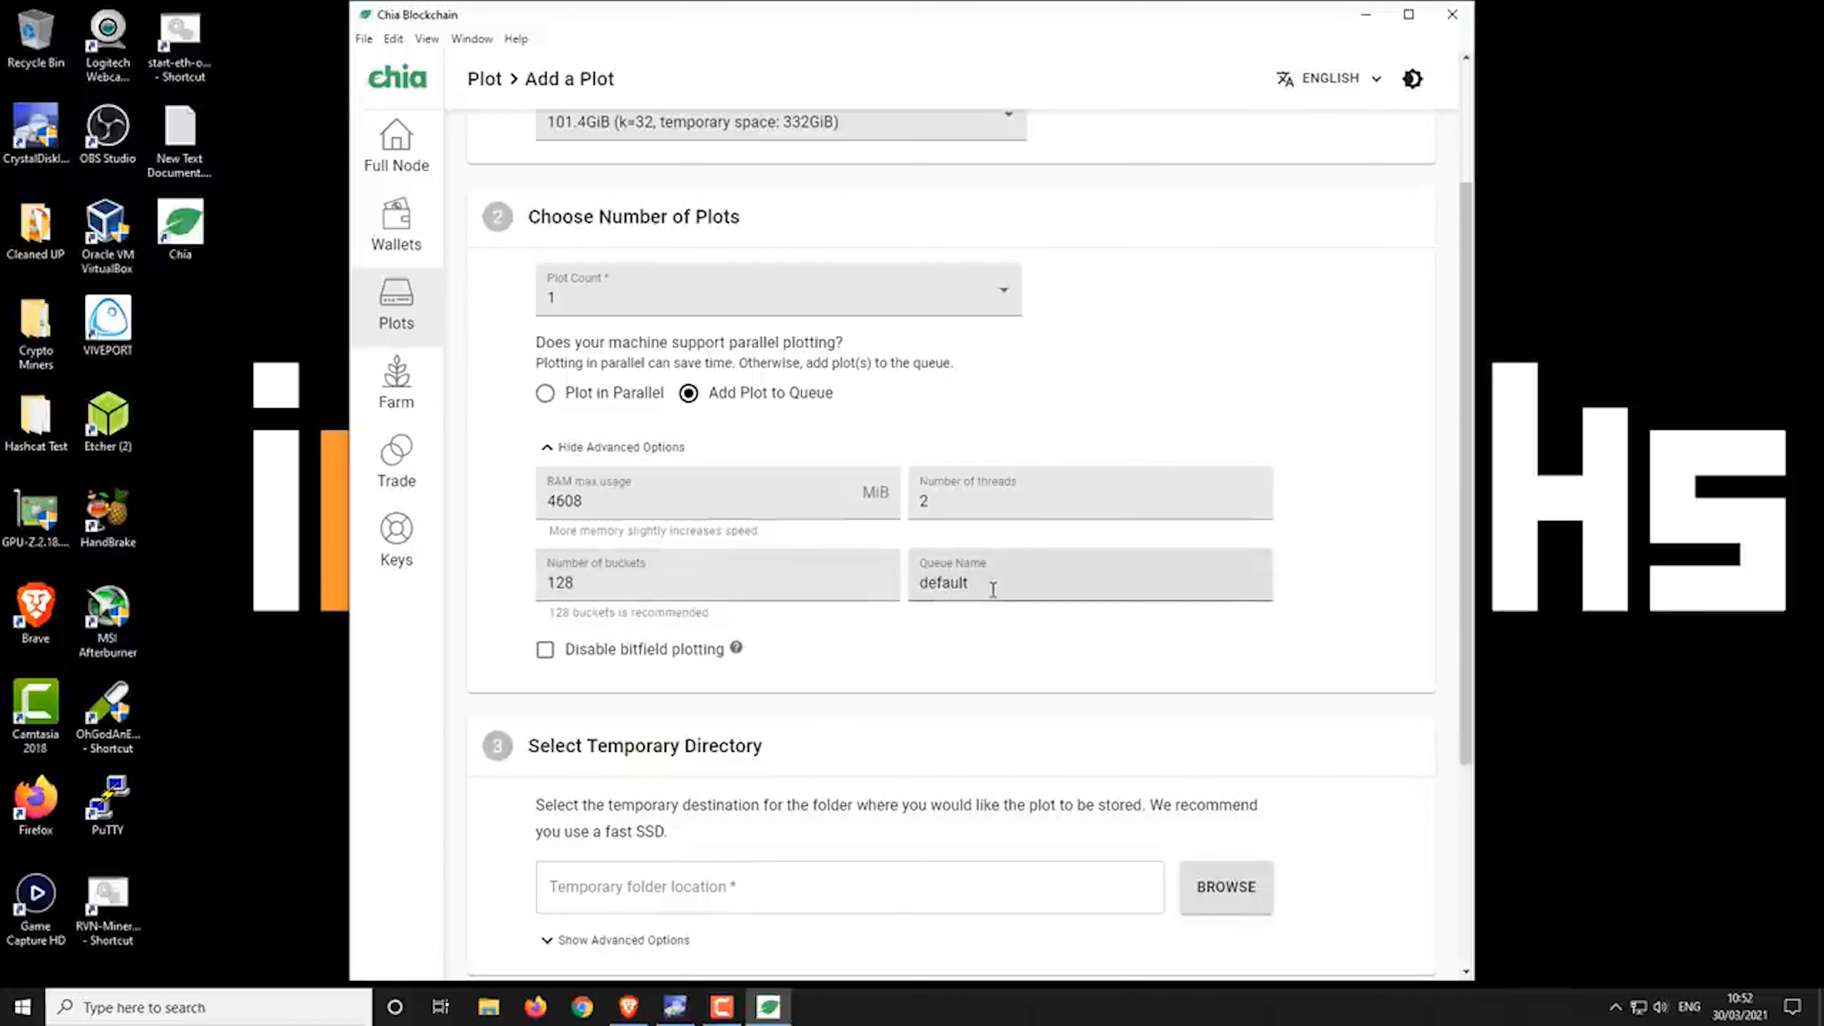
scroll(977, 584, "down", 3)
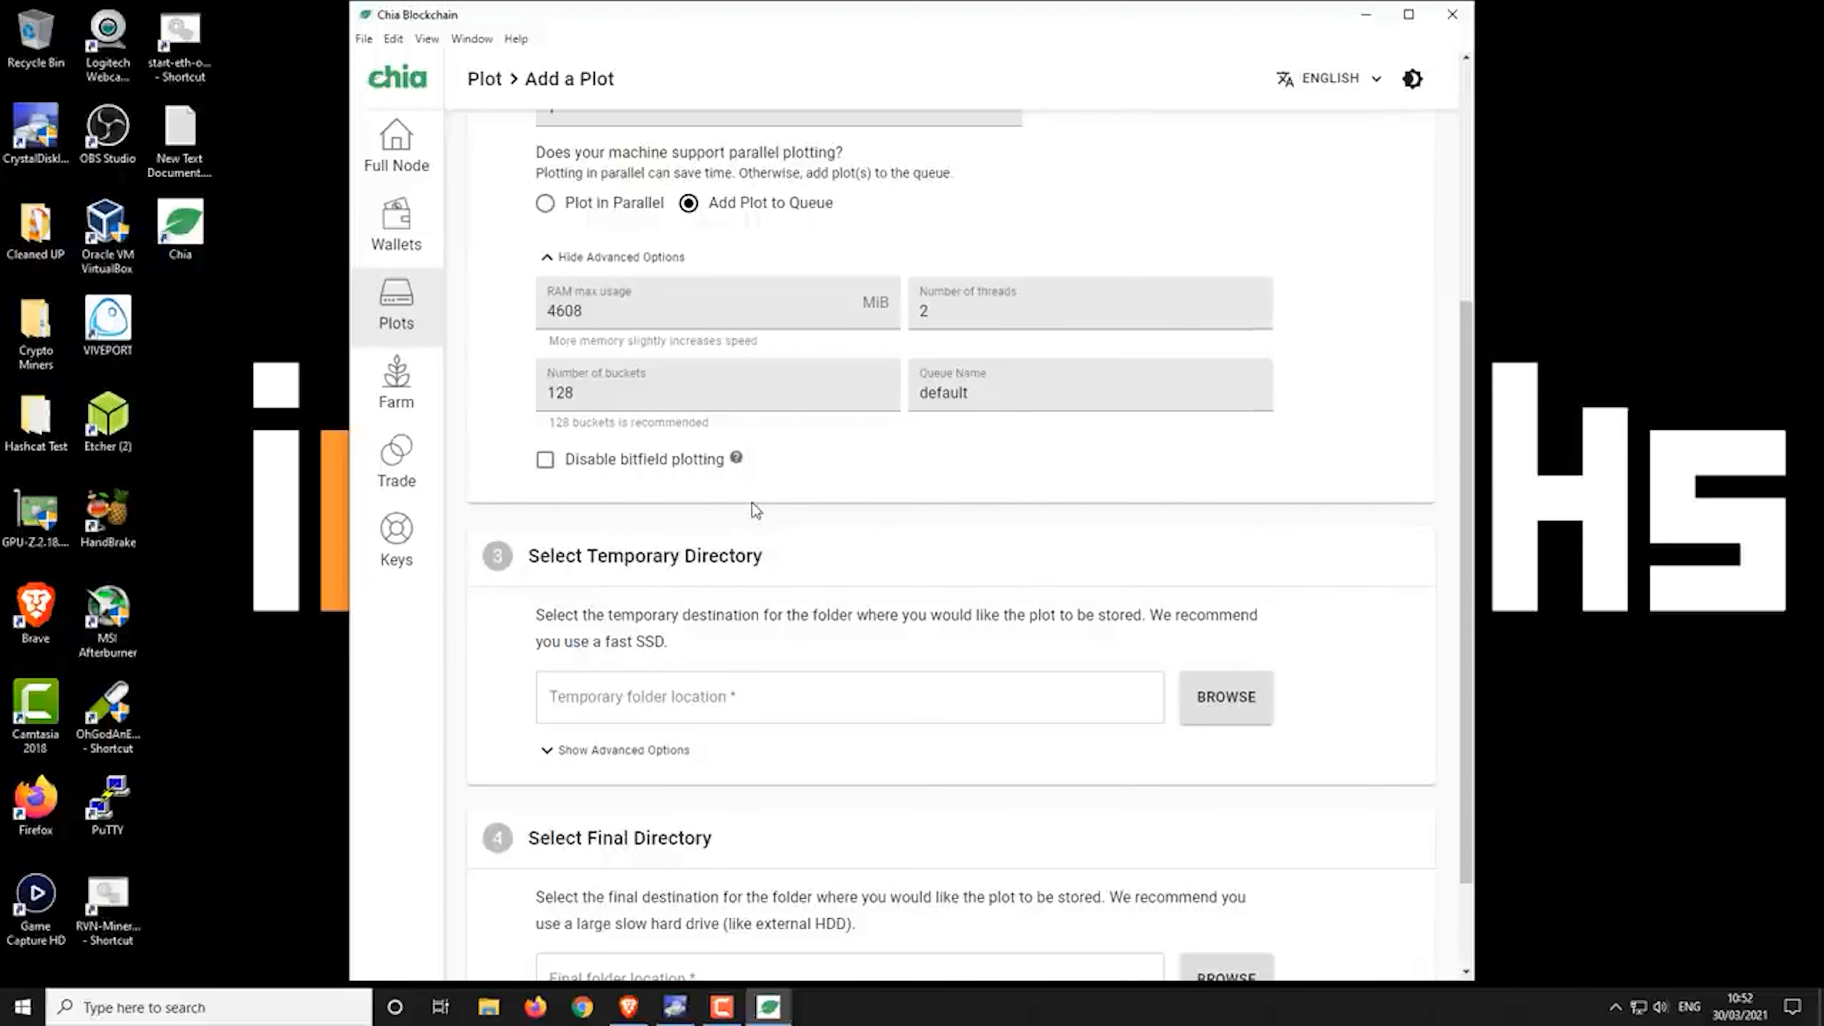
scroll(946, 548, "down", 2)
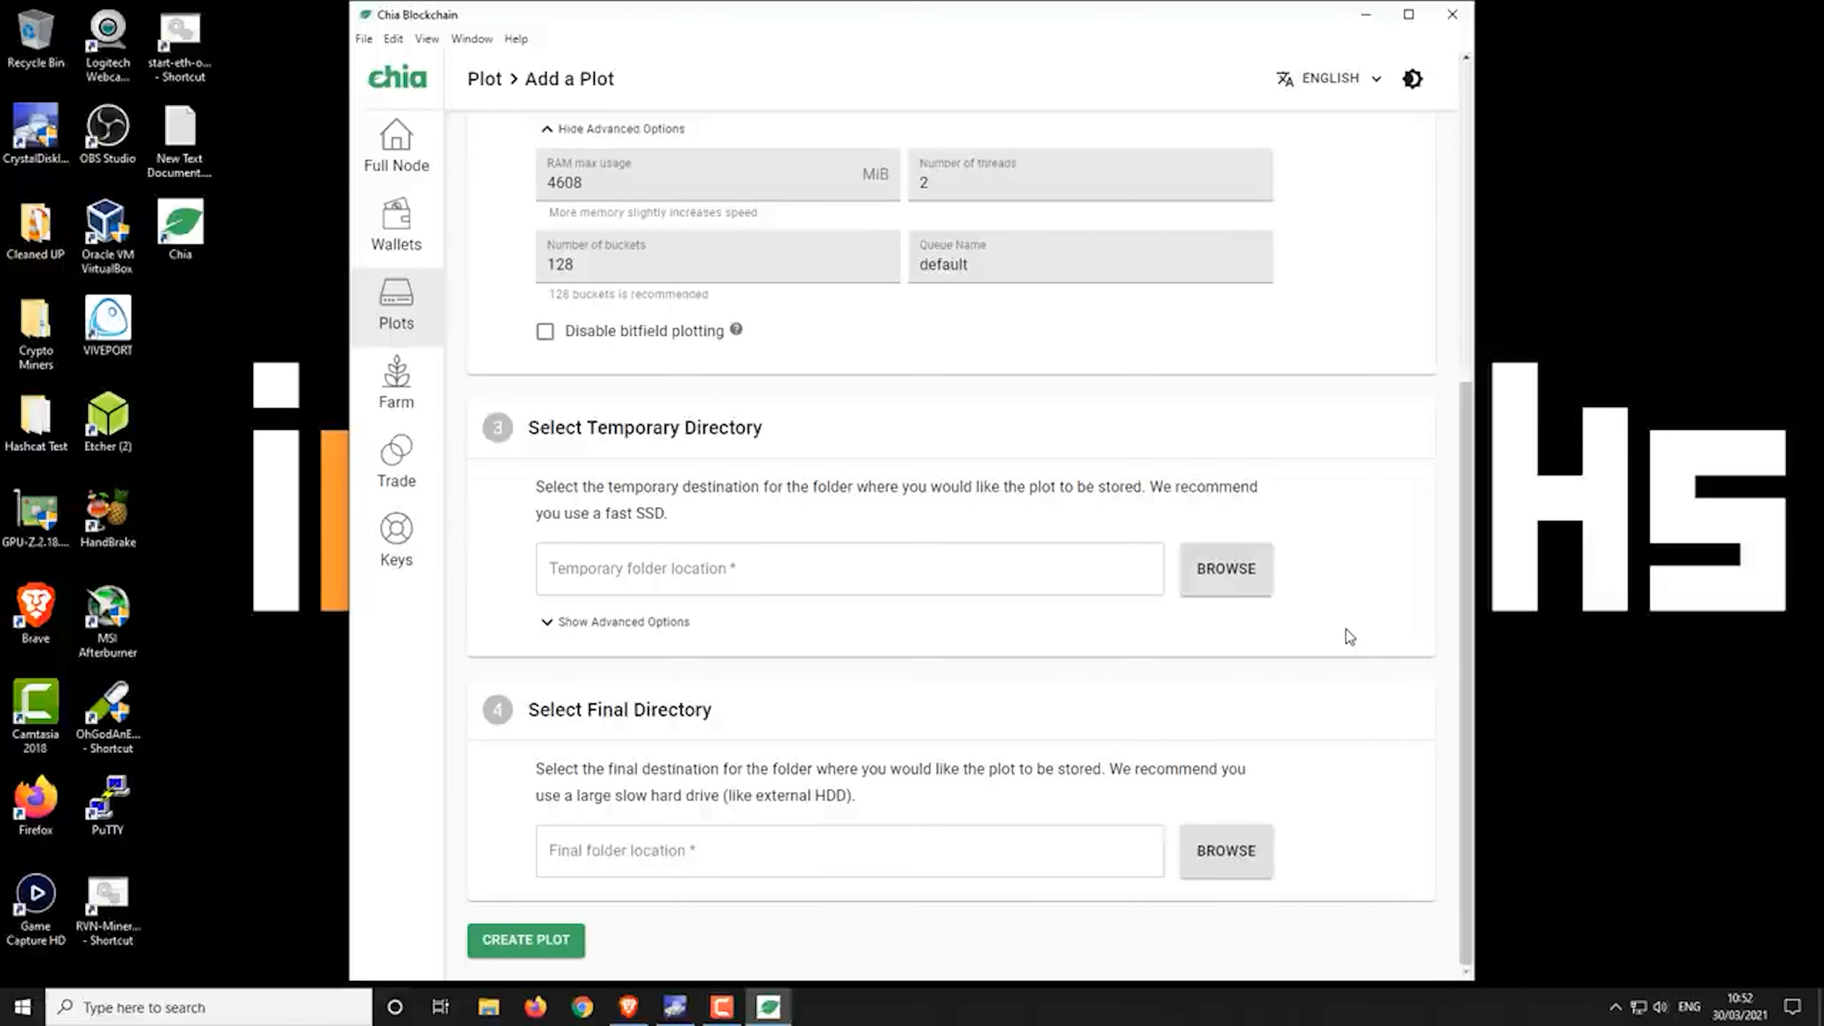
scroll(1336, 639, "up", 4)
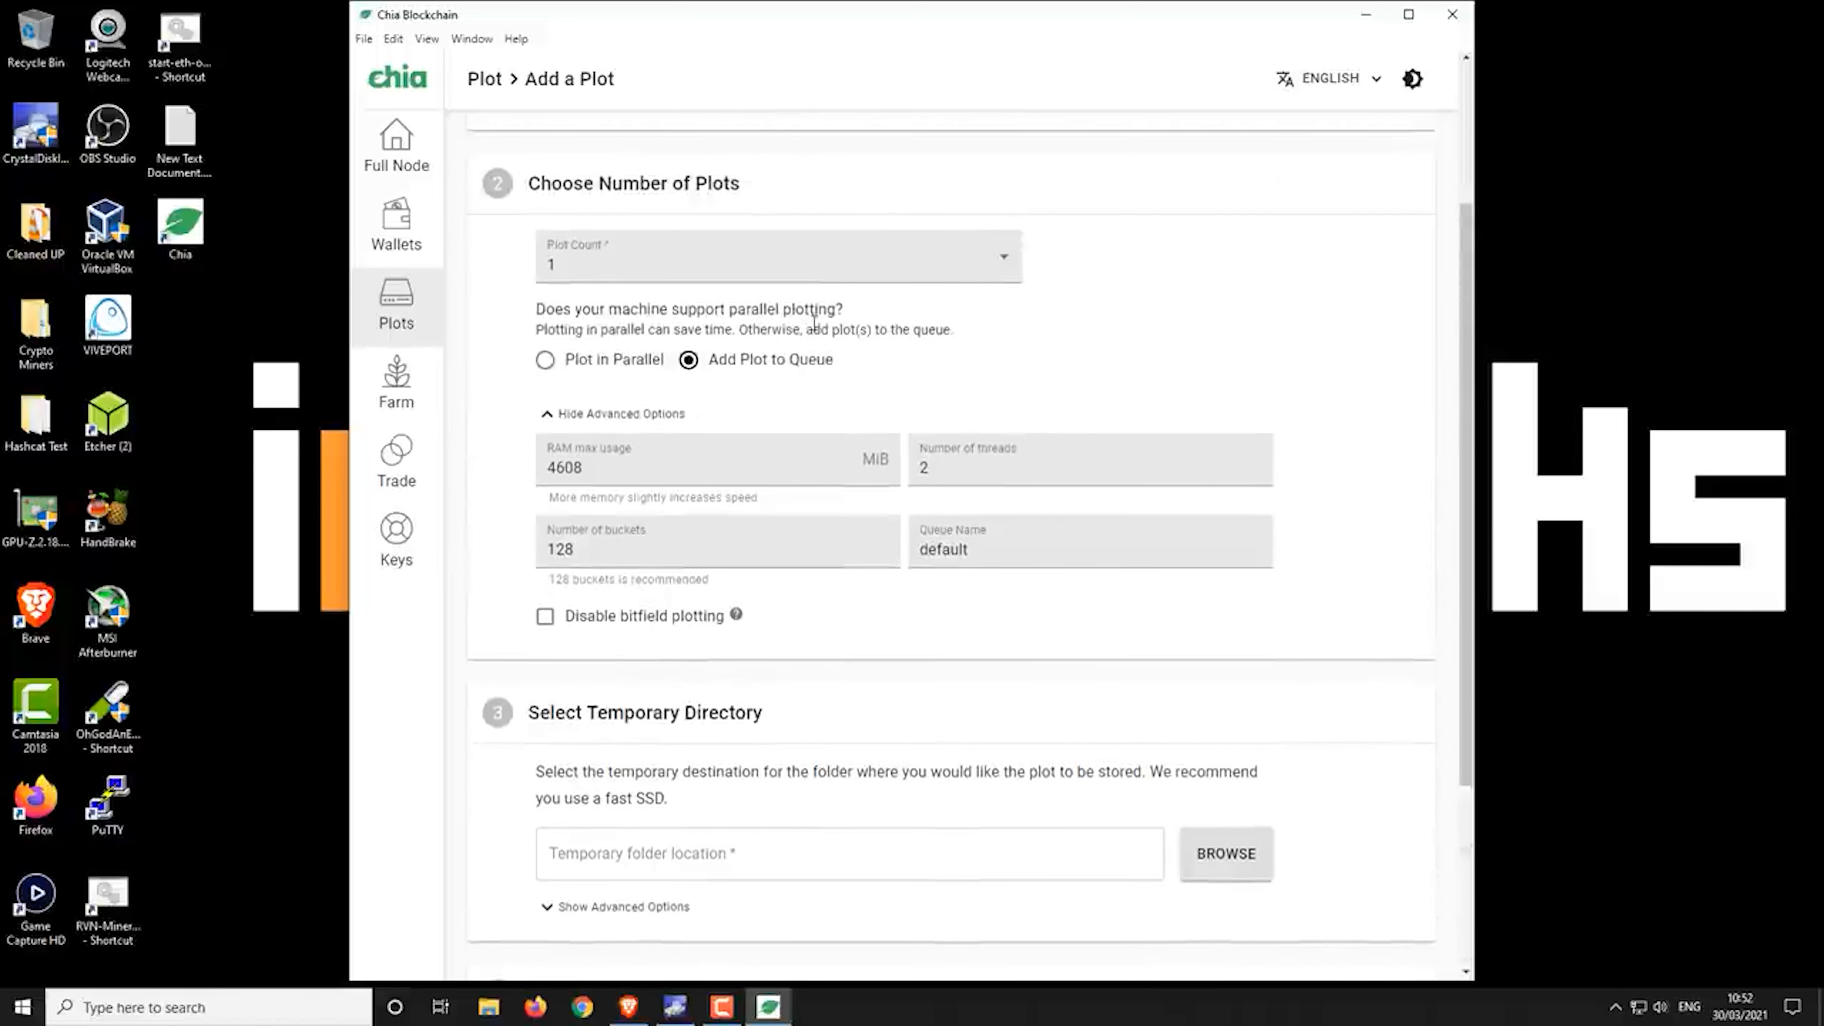
scroll(899, 350, "up", 3)
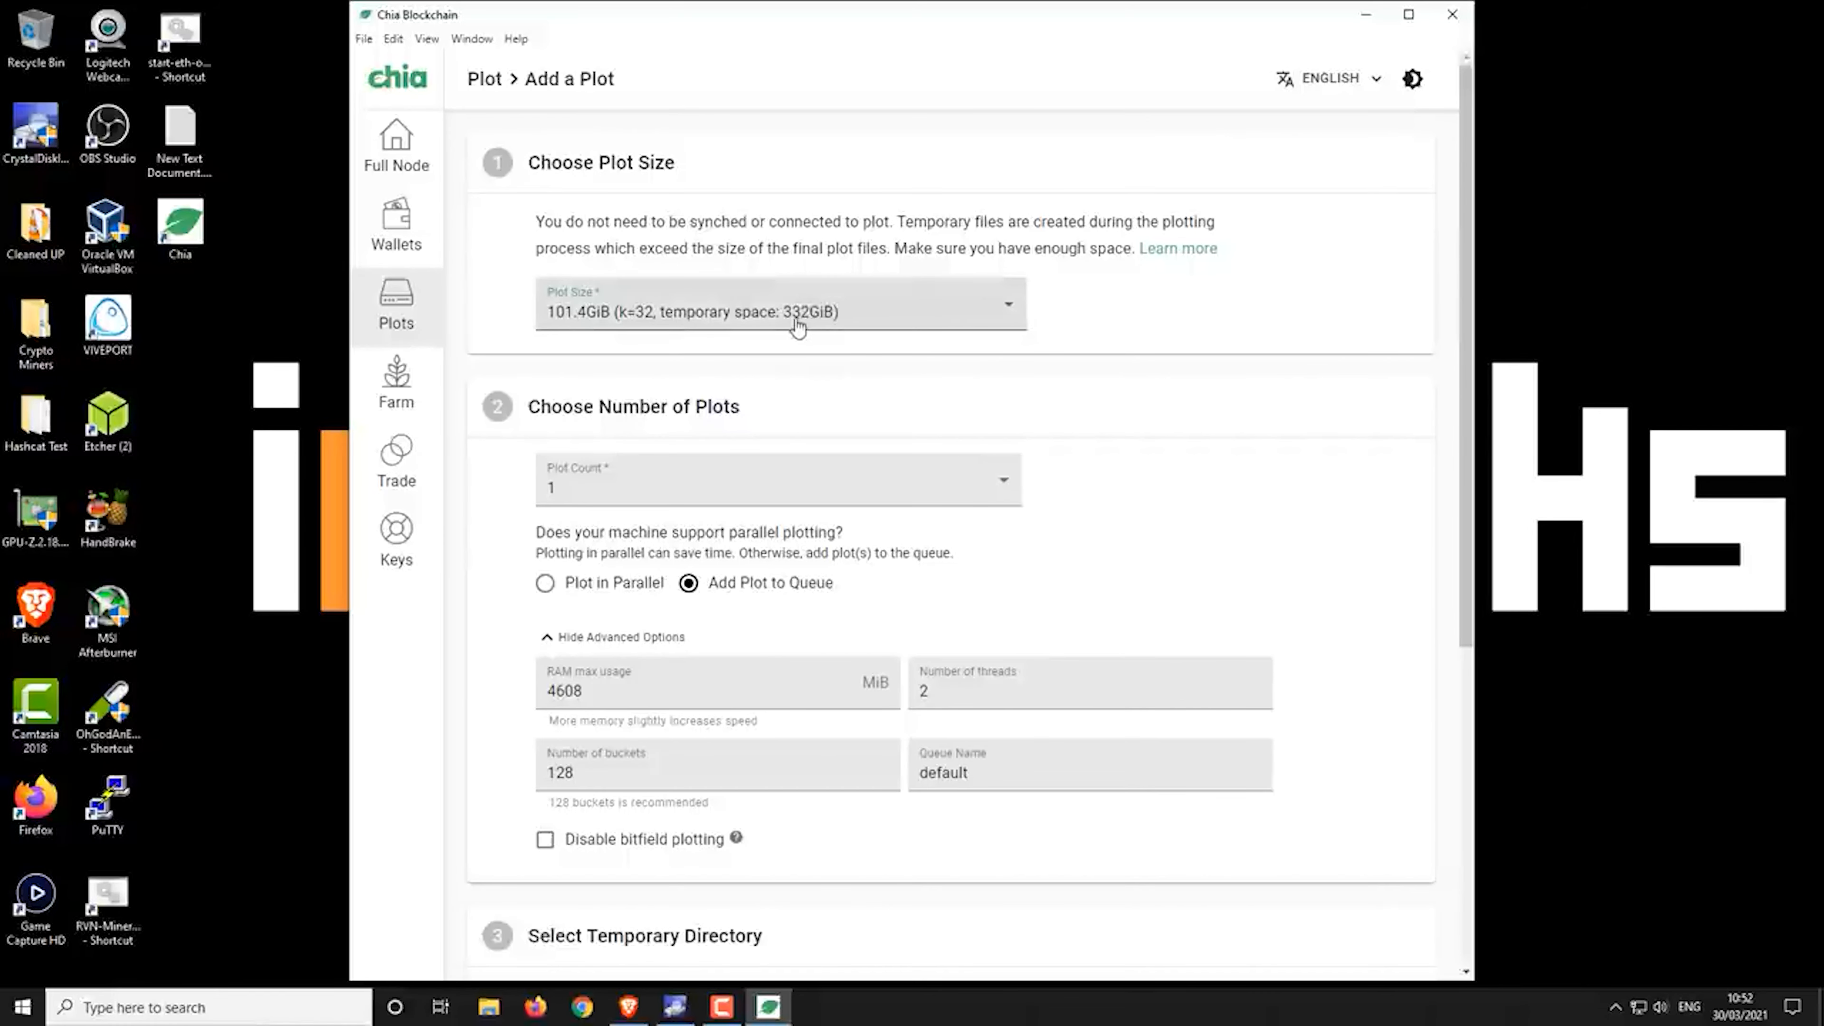
scroll(1364, 568, "down", 6)
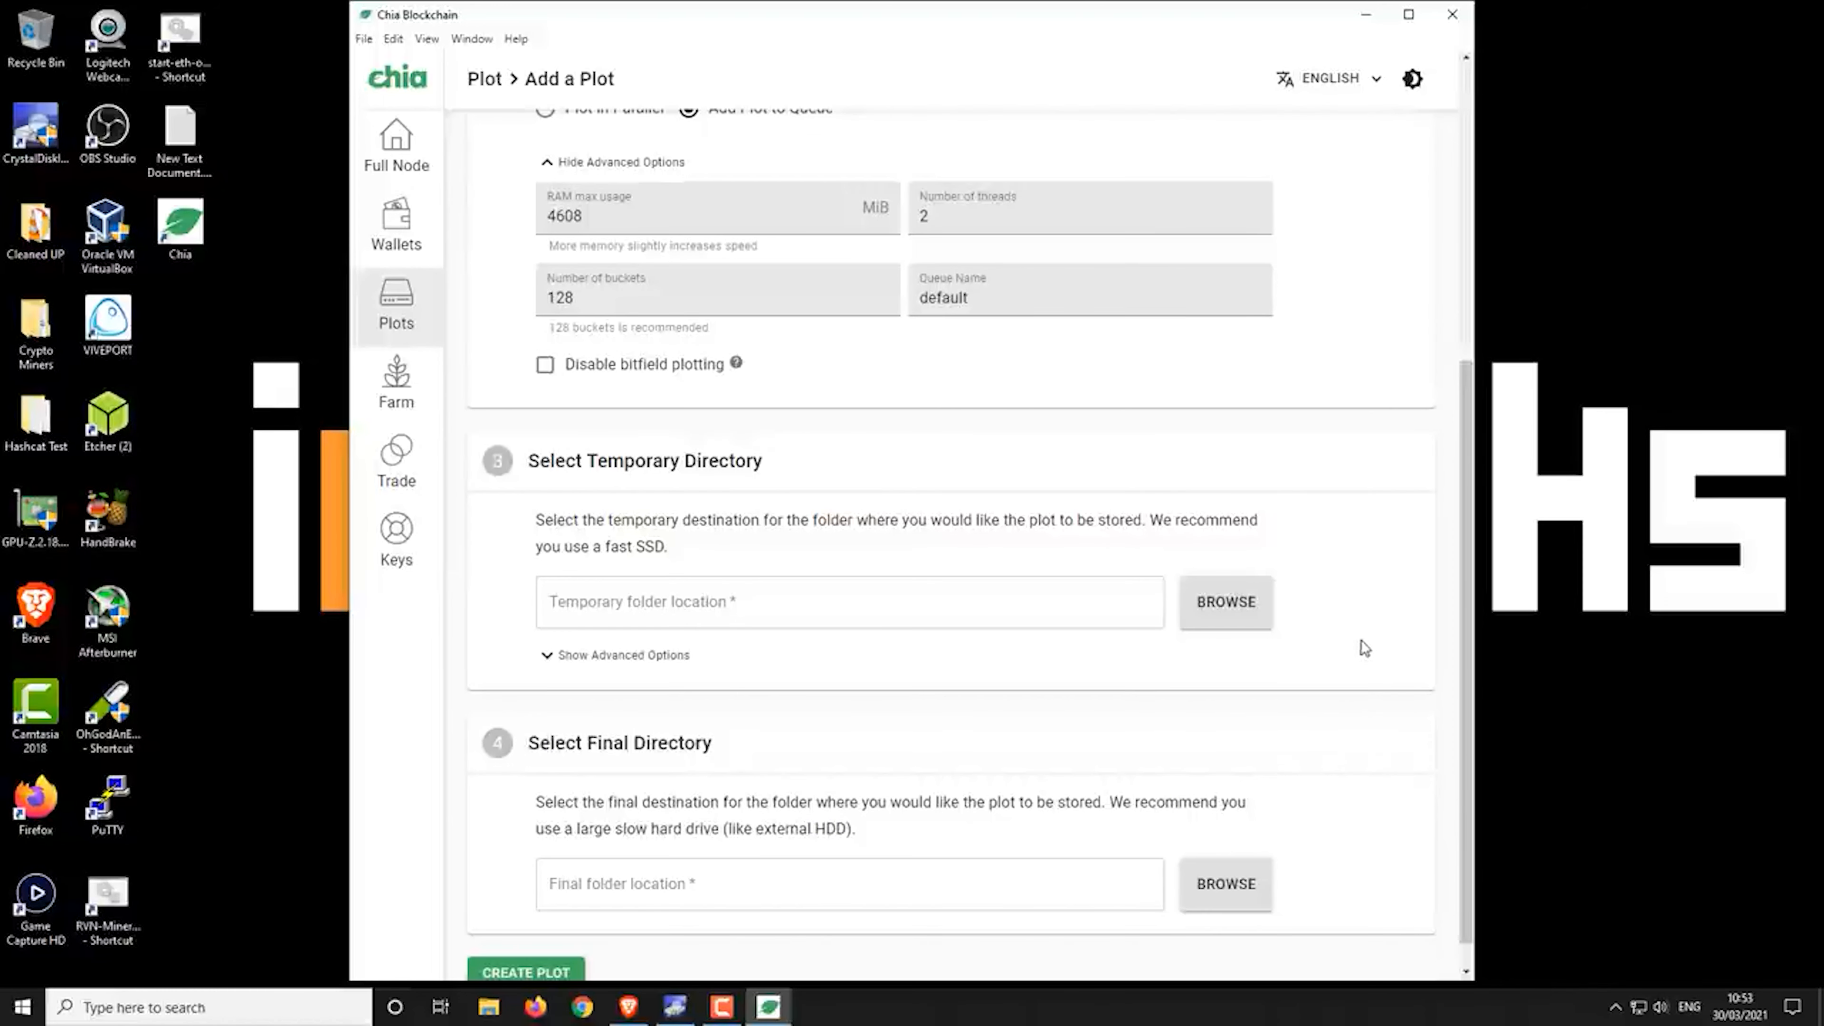
scroll(1364, 655, "down", 1)
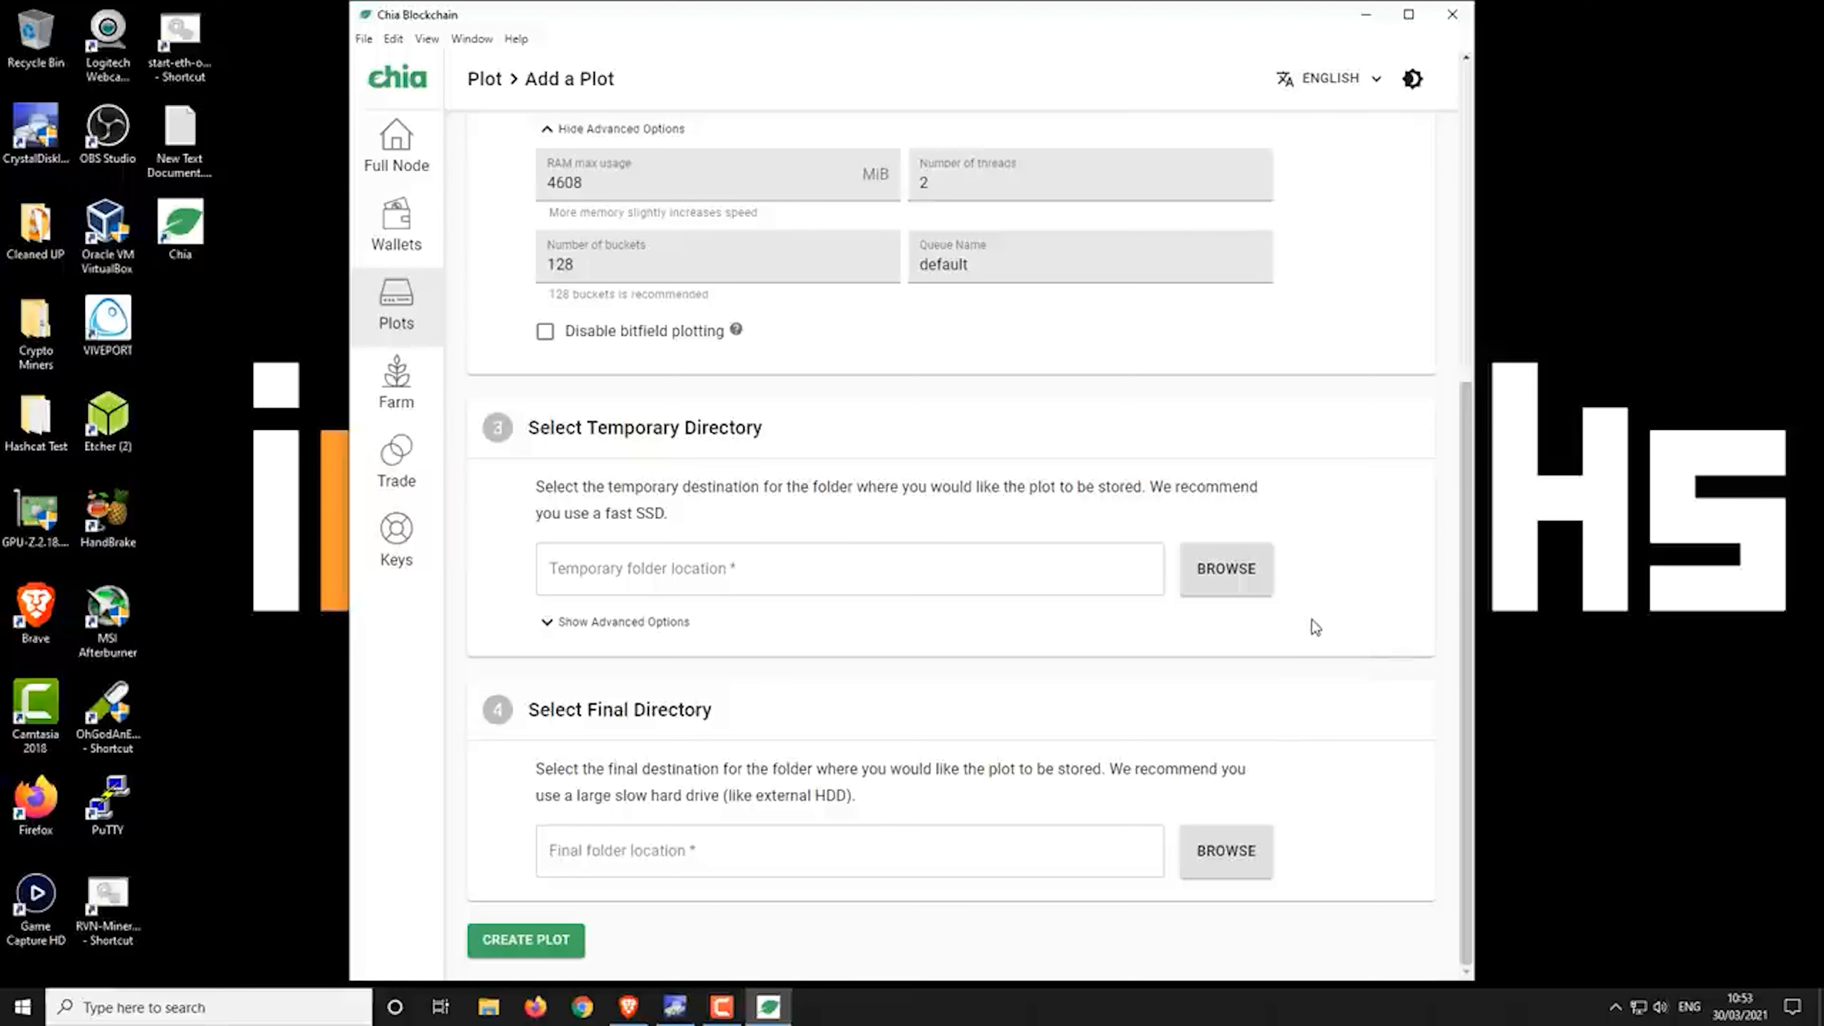
Create a folder named ChiaTemp on the UV500 (F:) drive and select it as the plot's temporary directory
left_click(1240, 581)
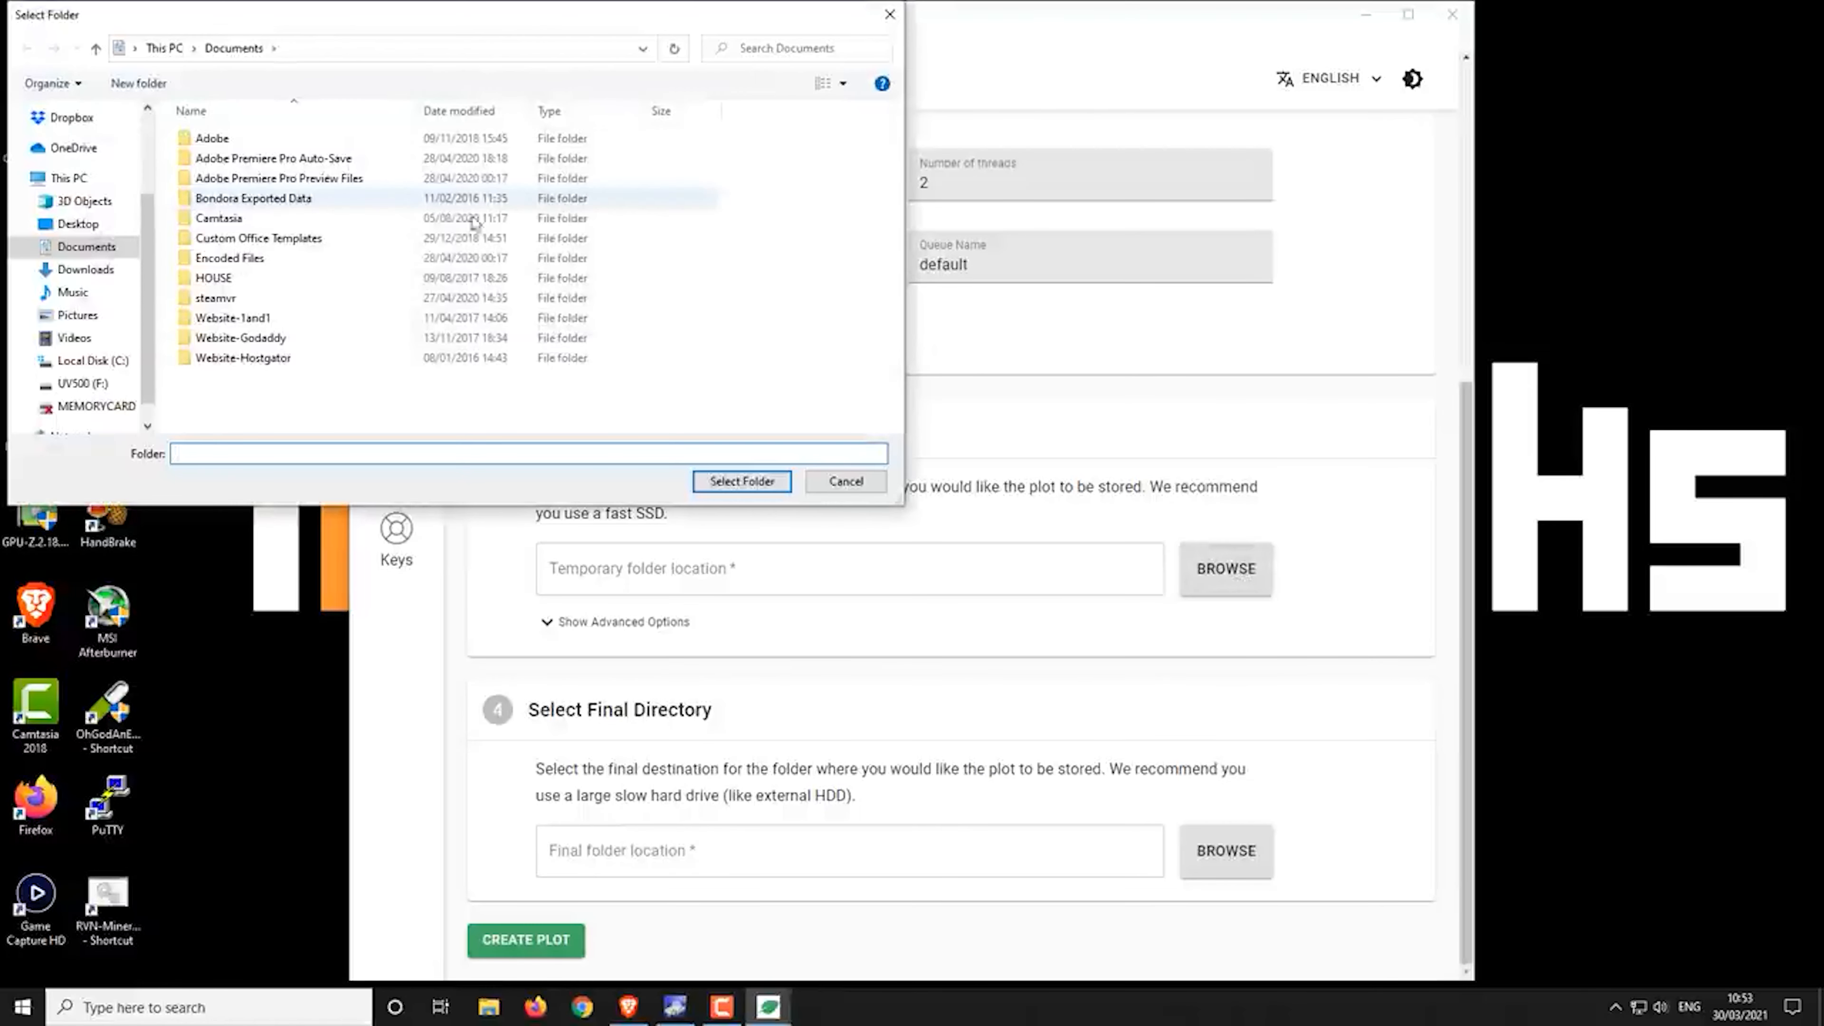
left_click(113, 388)
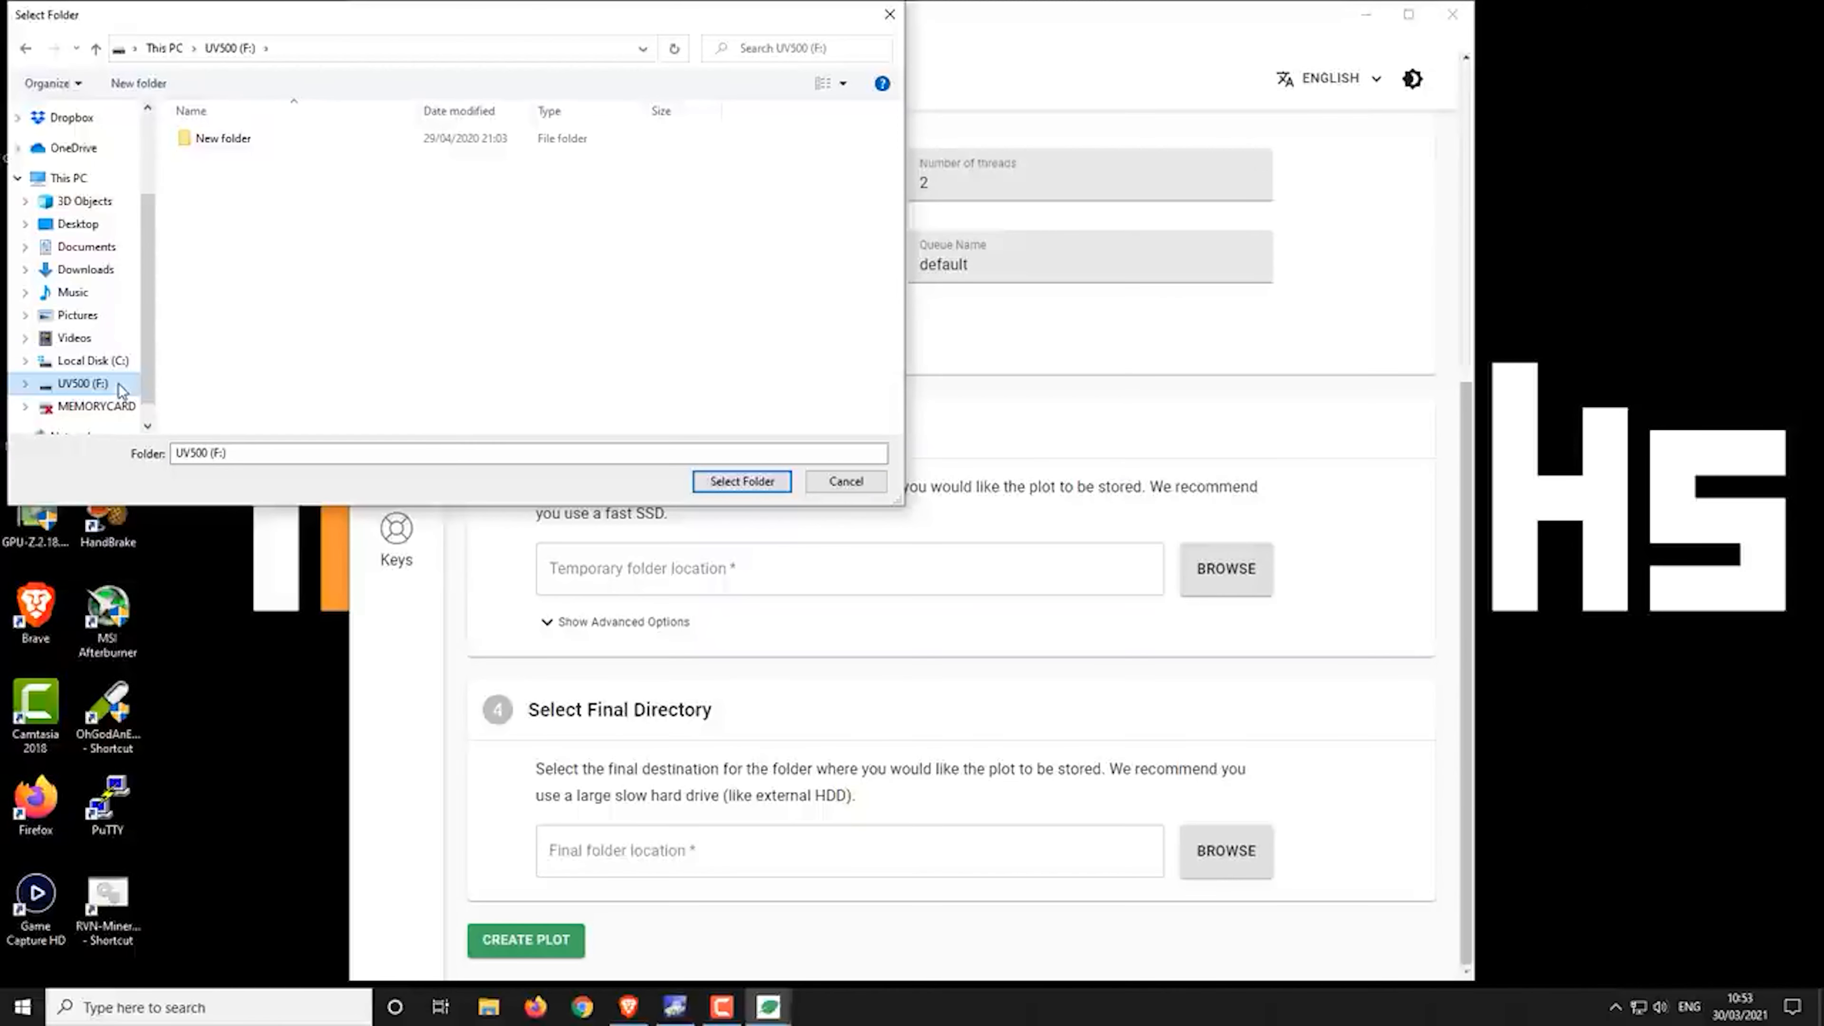
right_click(209, 196)
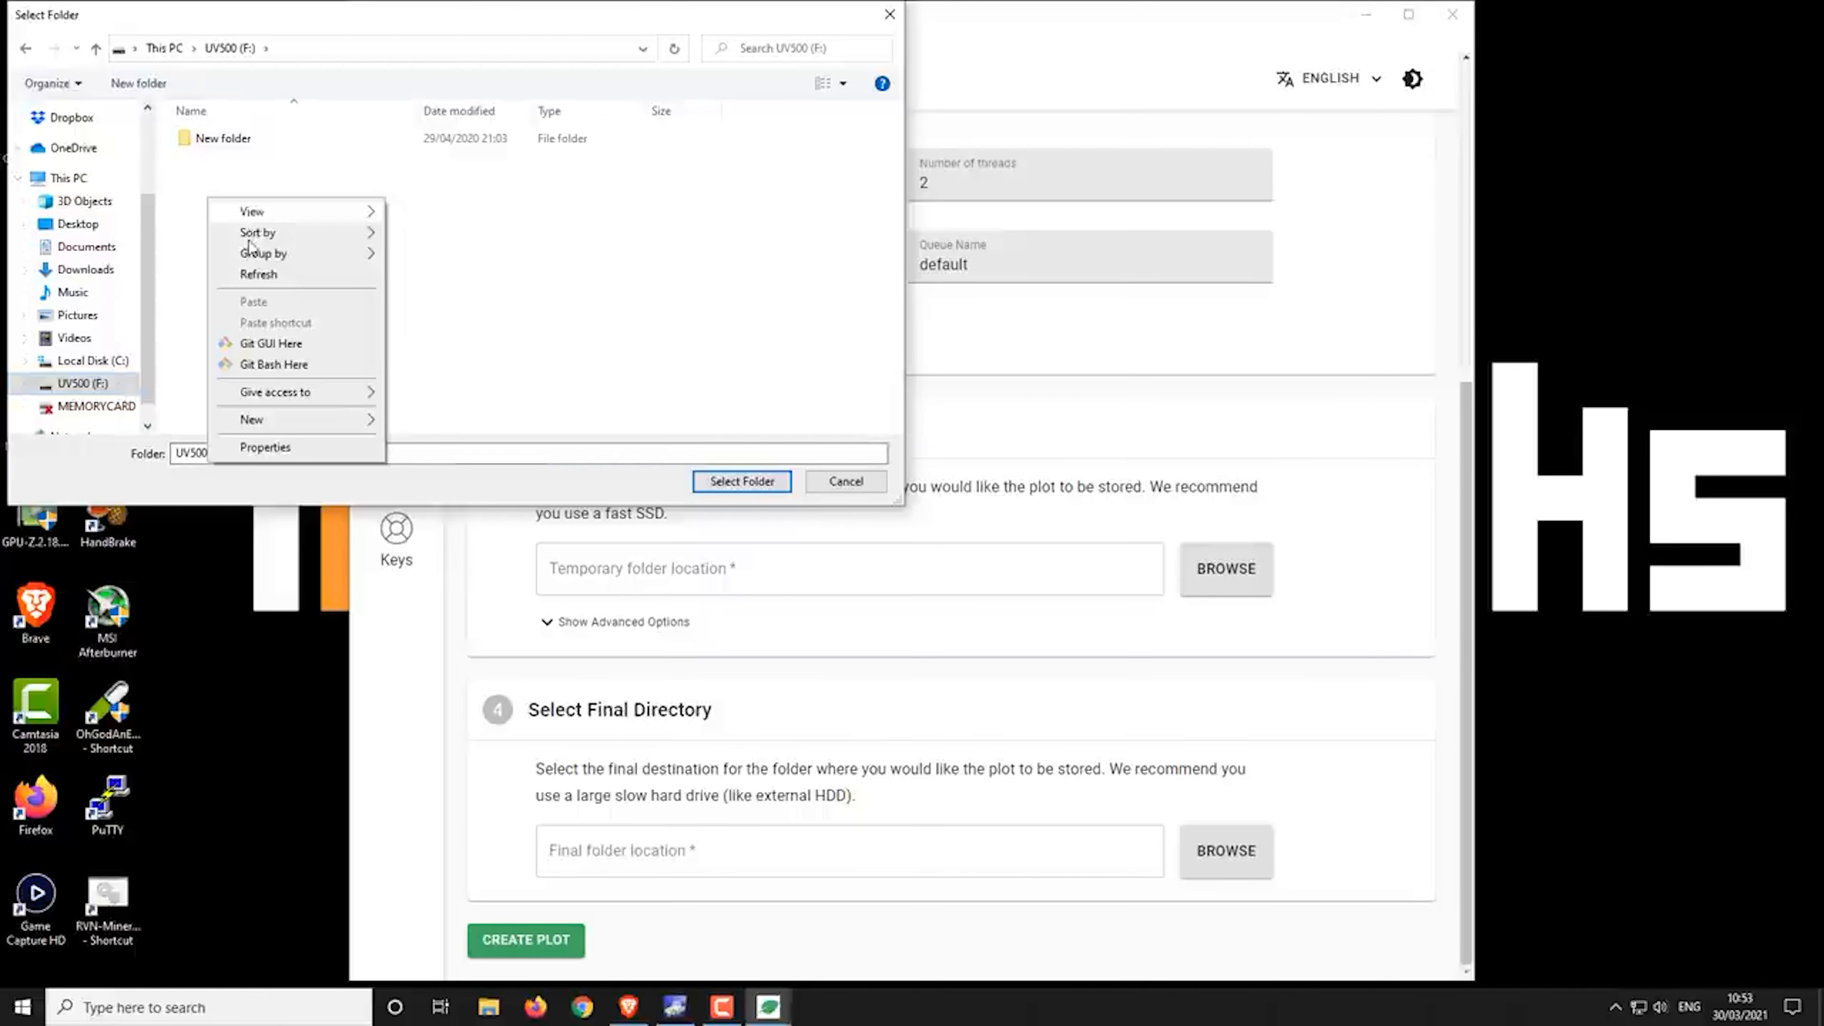
left_click(251, 419)
left_click(424, 420)
type("ChiaTemp")
key("Return")
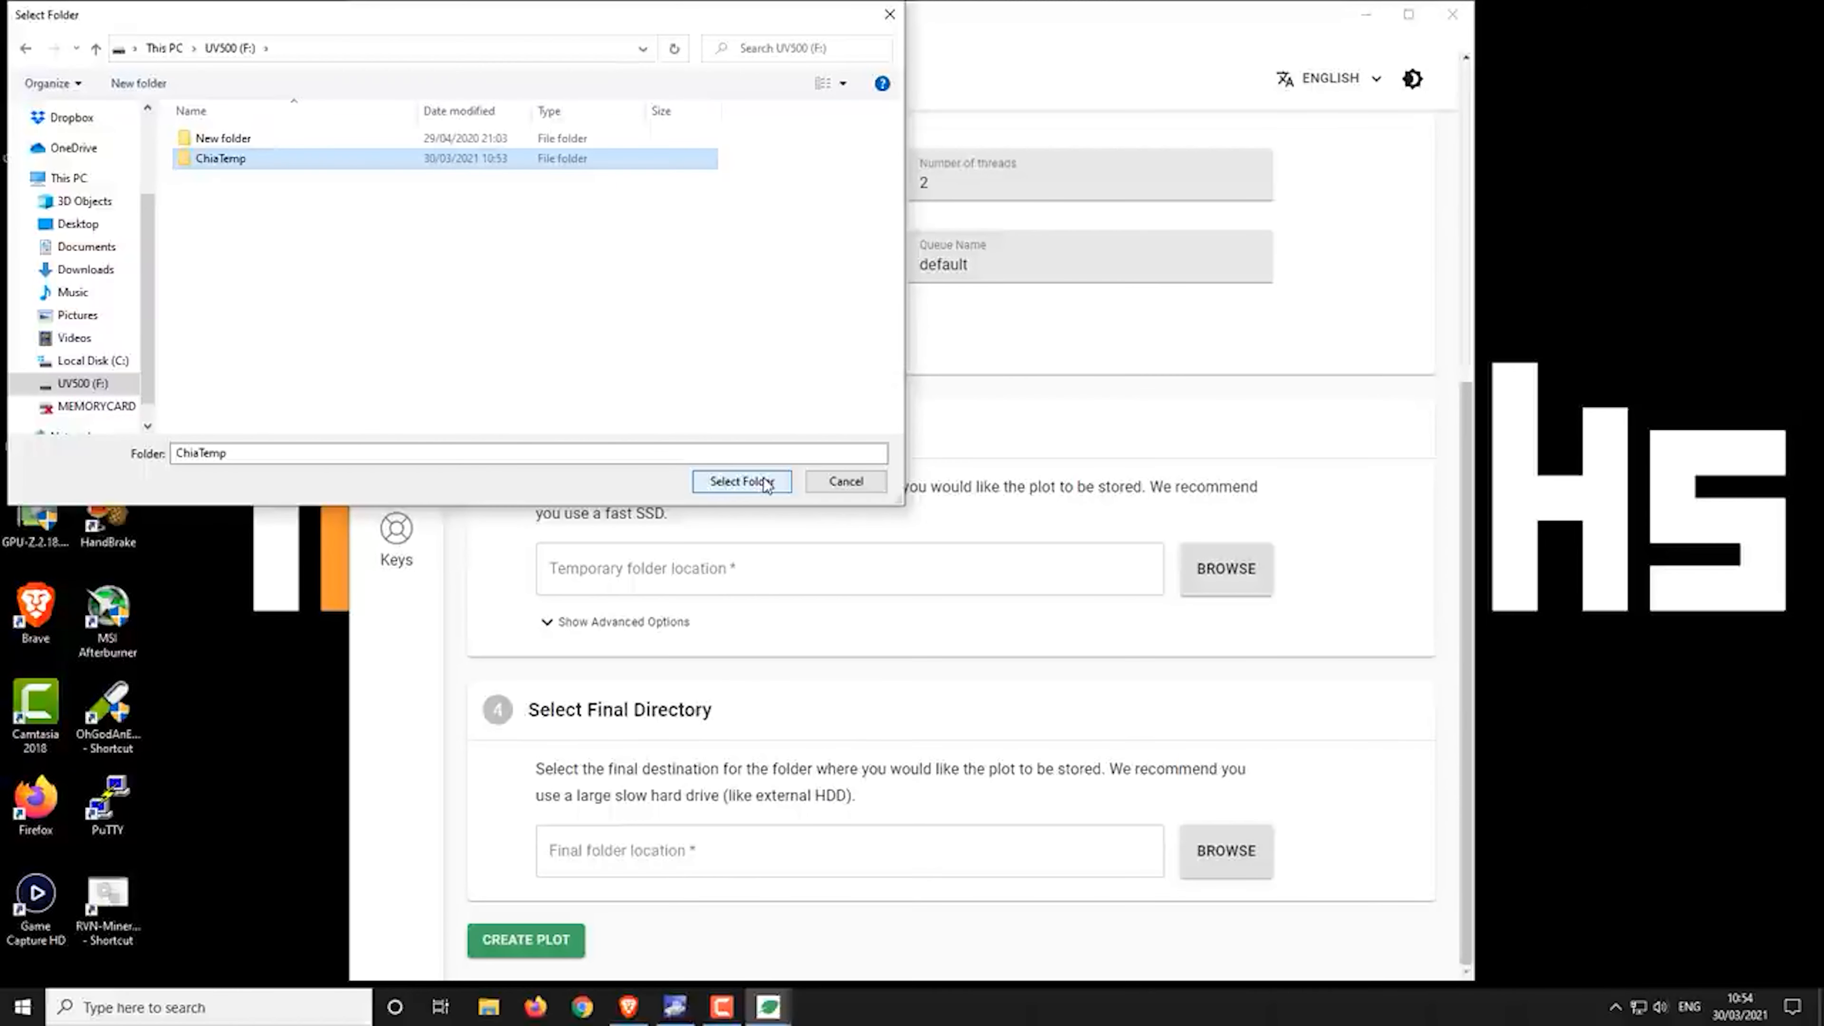
left_click(742, 481)
Create a folder named ChiaPlot inside F:\ChiaTemp and select it as the plot's final directory
left_click(1226, 851)
right_click(225, 241)
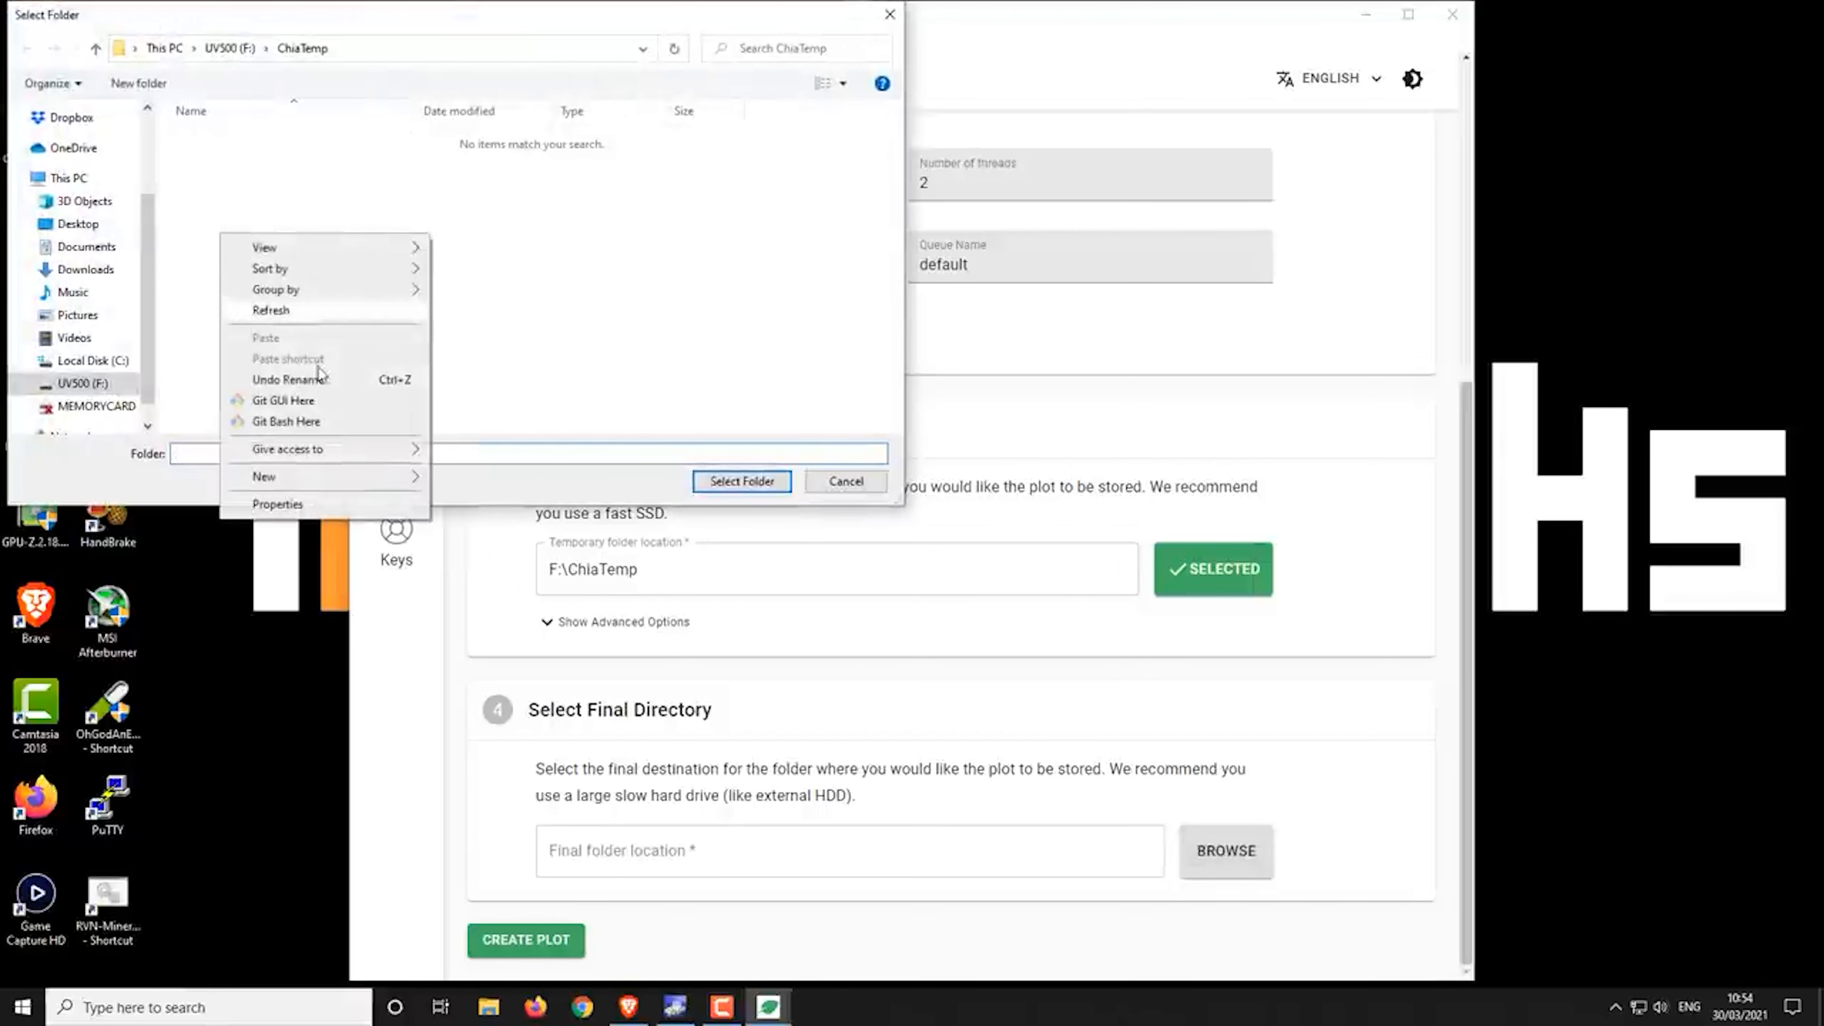
mouse_move(373, 480)
left_click(521, 482)
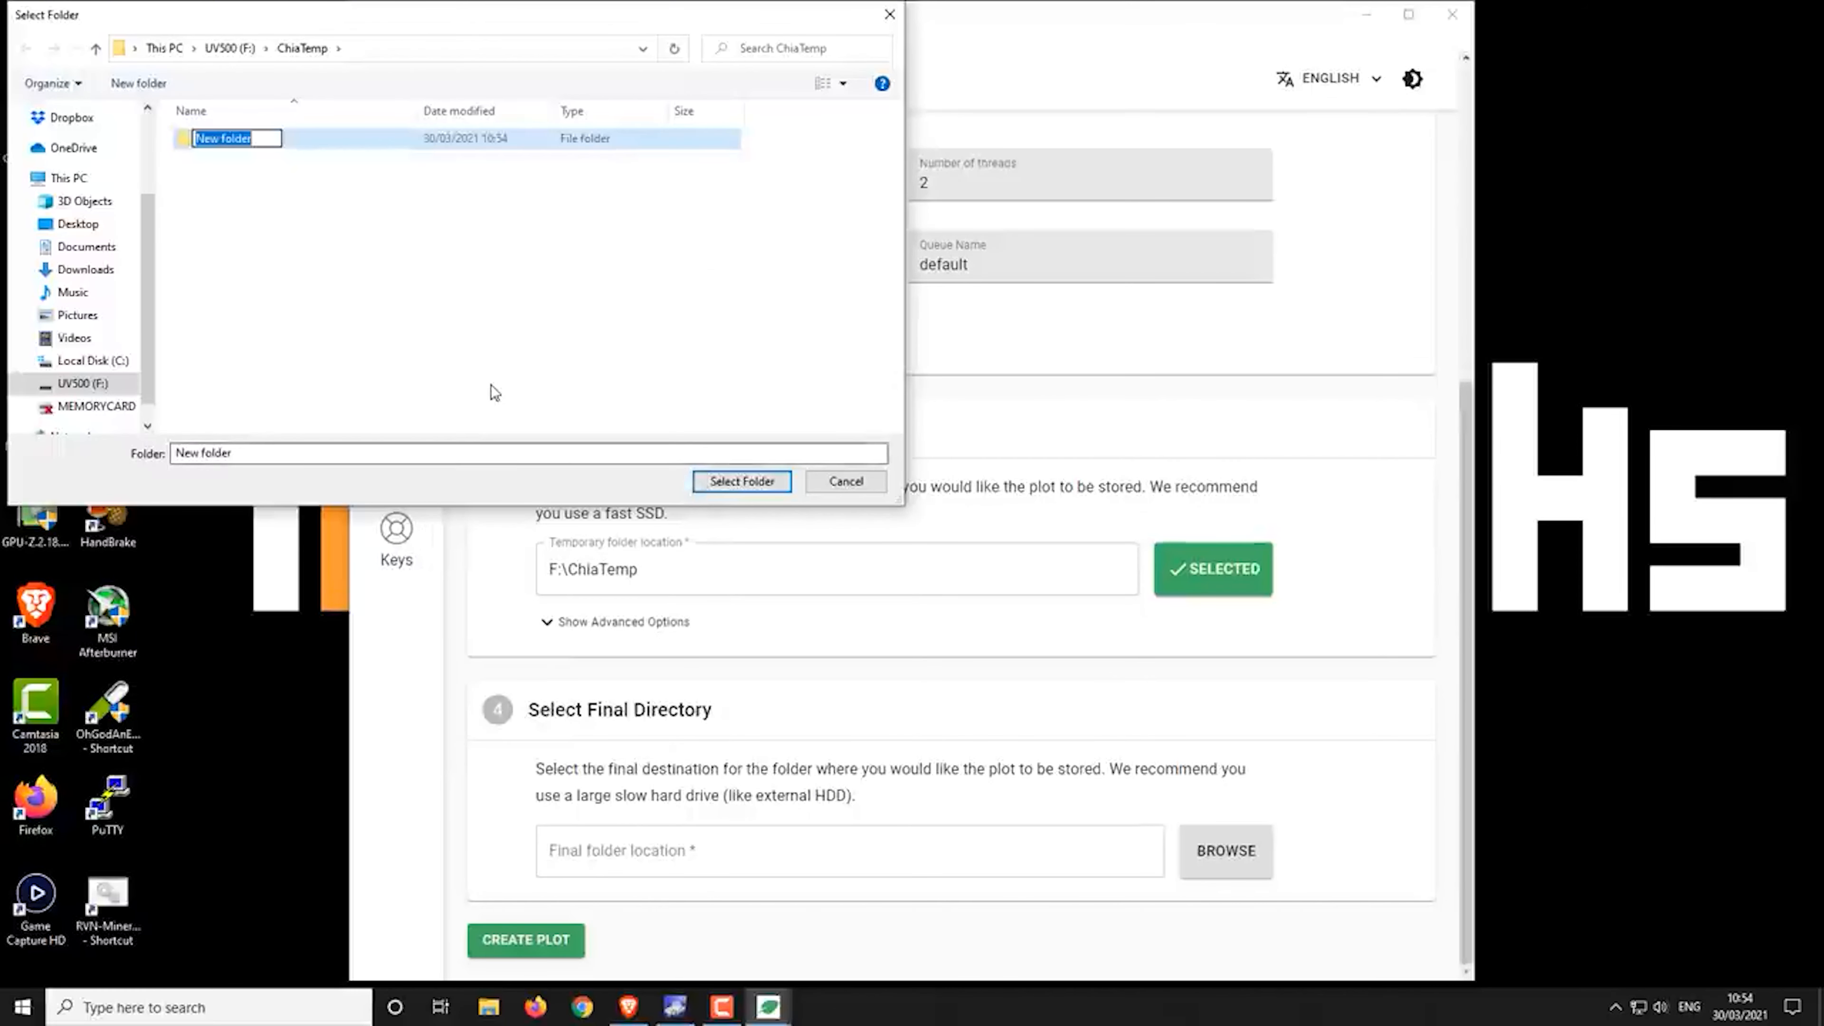
type("Chai")
key("BackSpace")
key("BackSpace")
type("iaPlot")
key("Return")
left_click(278, 136)
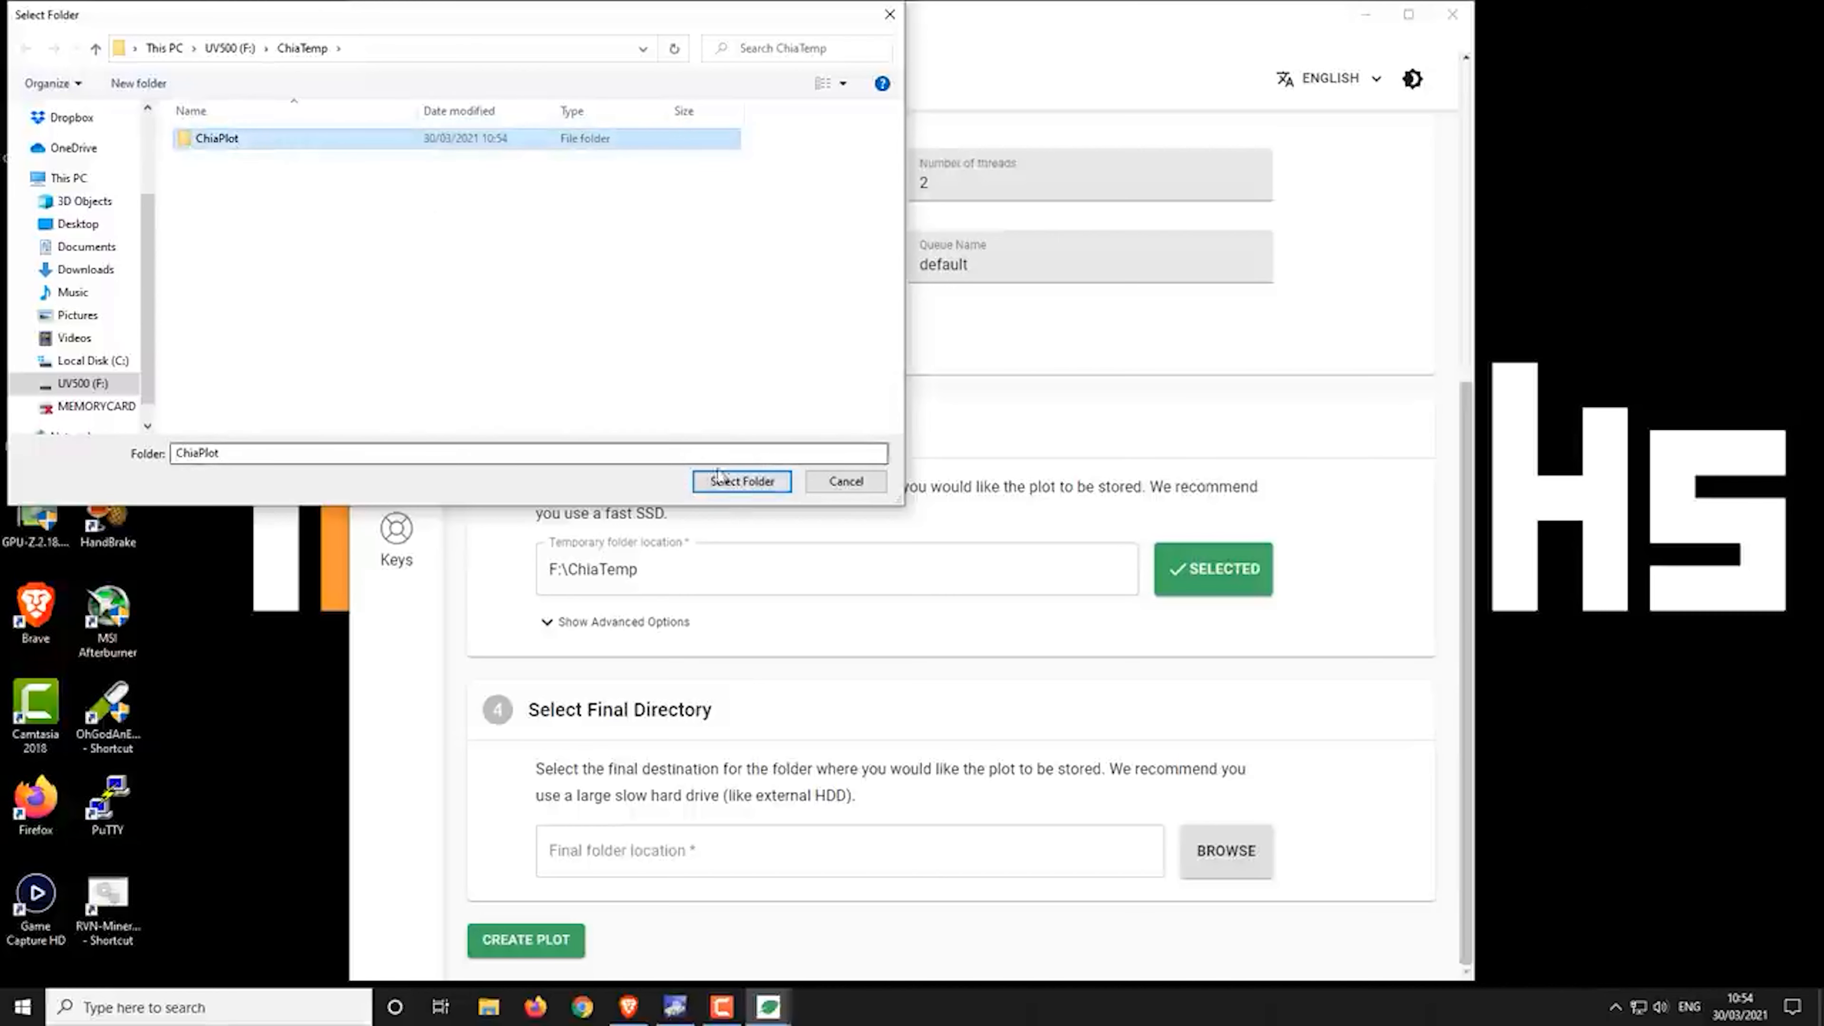
left_click(724, 483)
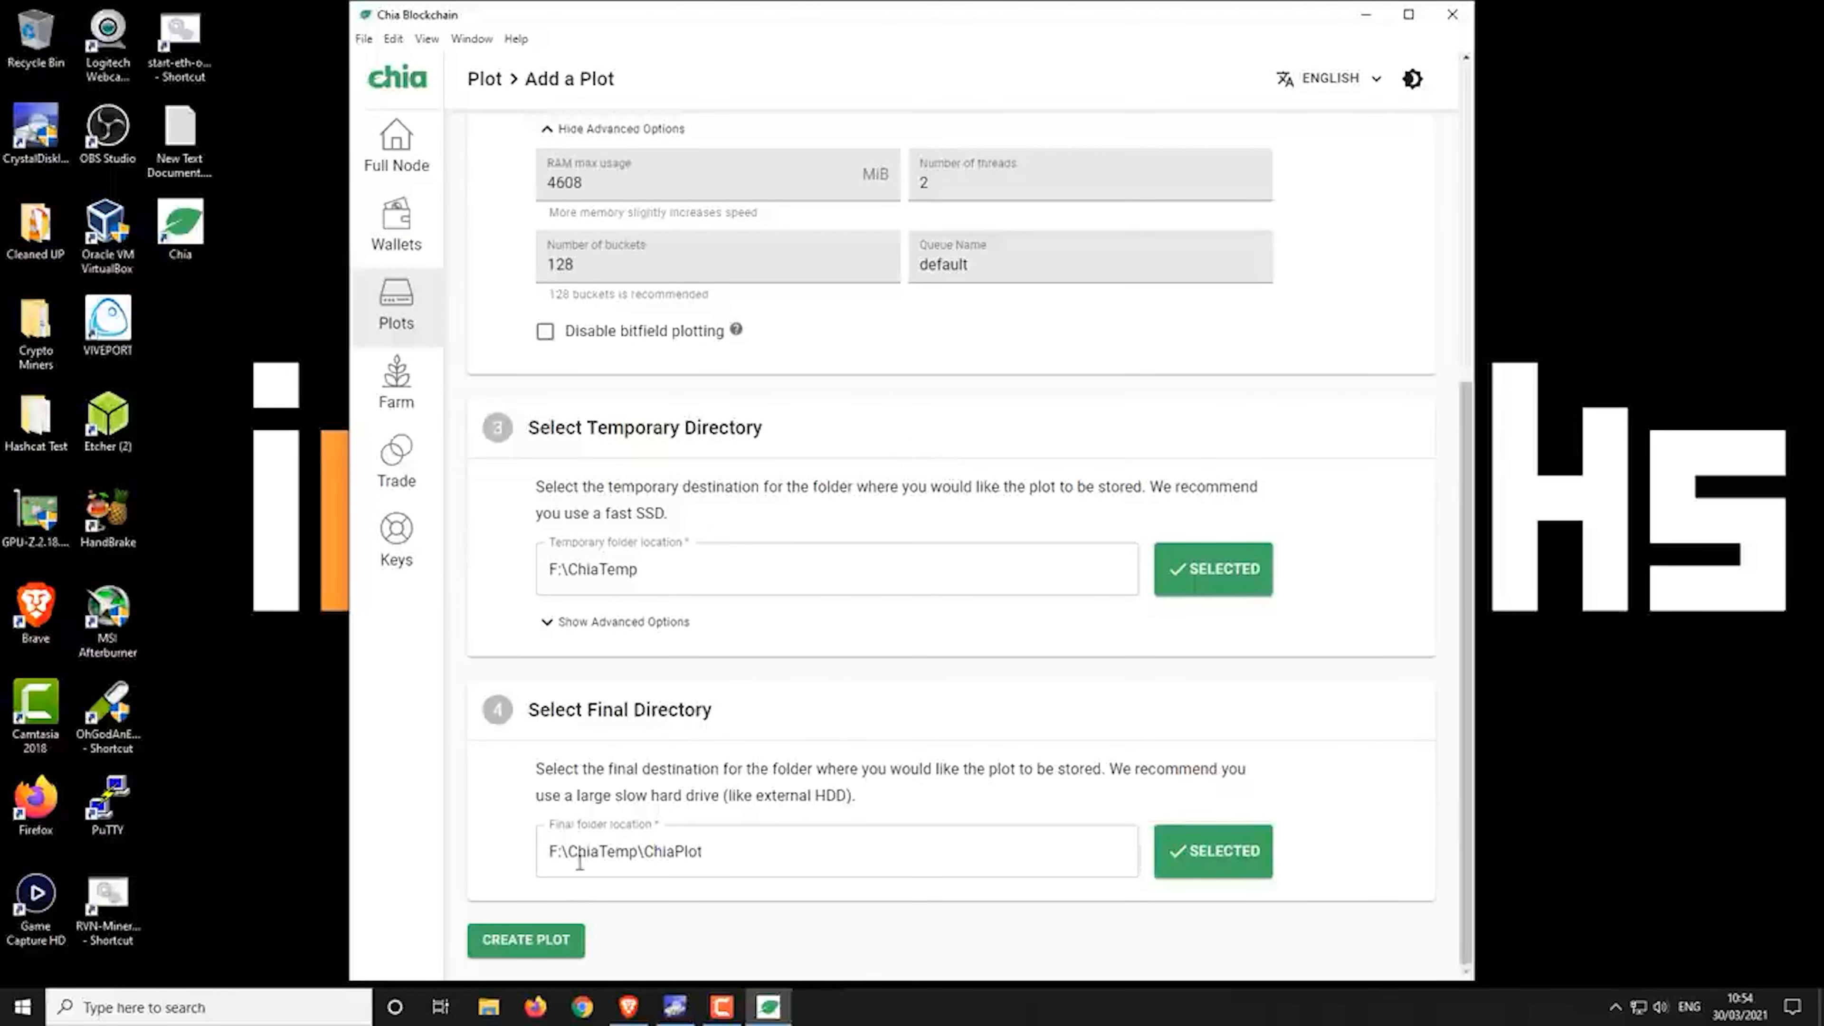
Create the plot with the chosen settings and switch the interface to the dark theme
scroll(898, 413, "up", 5)
scroll(826, 709, "down", 5)
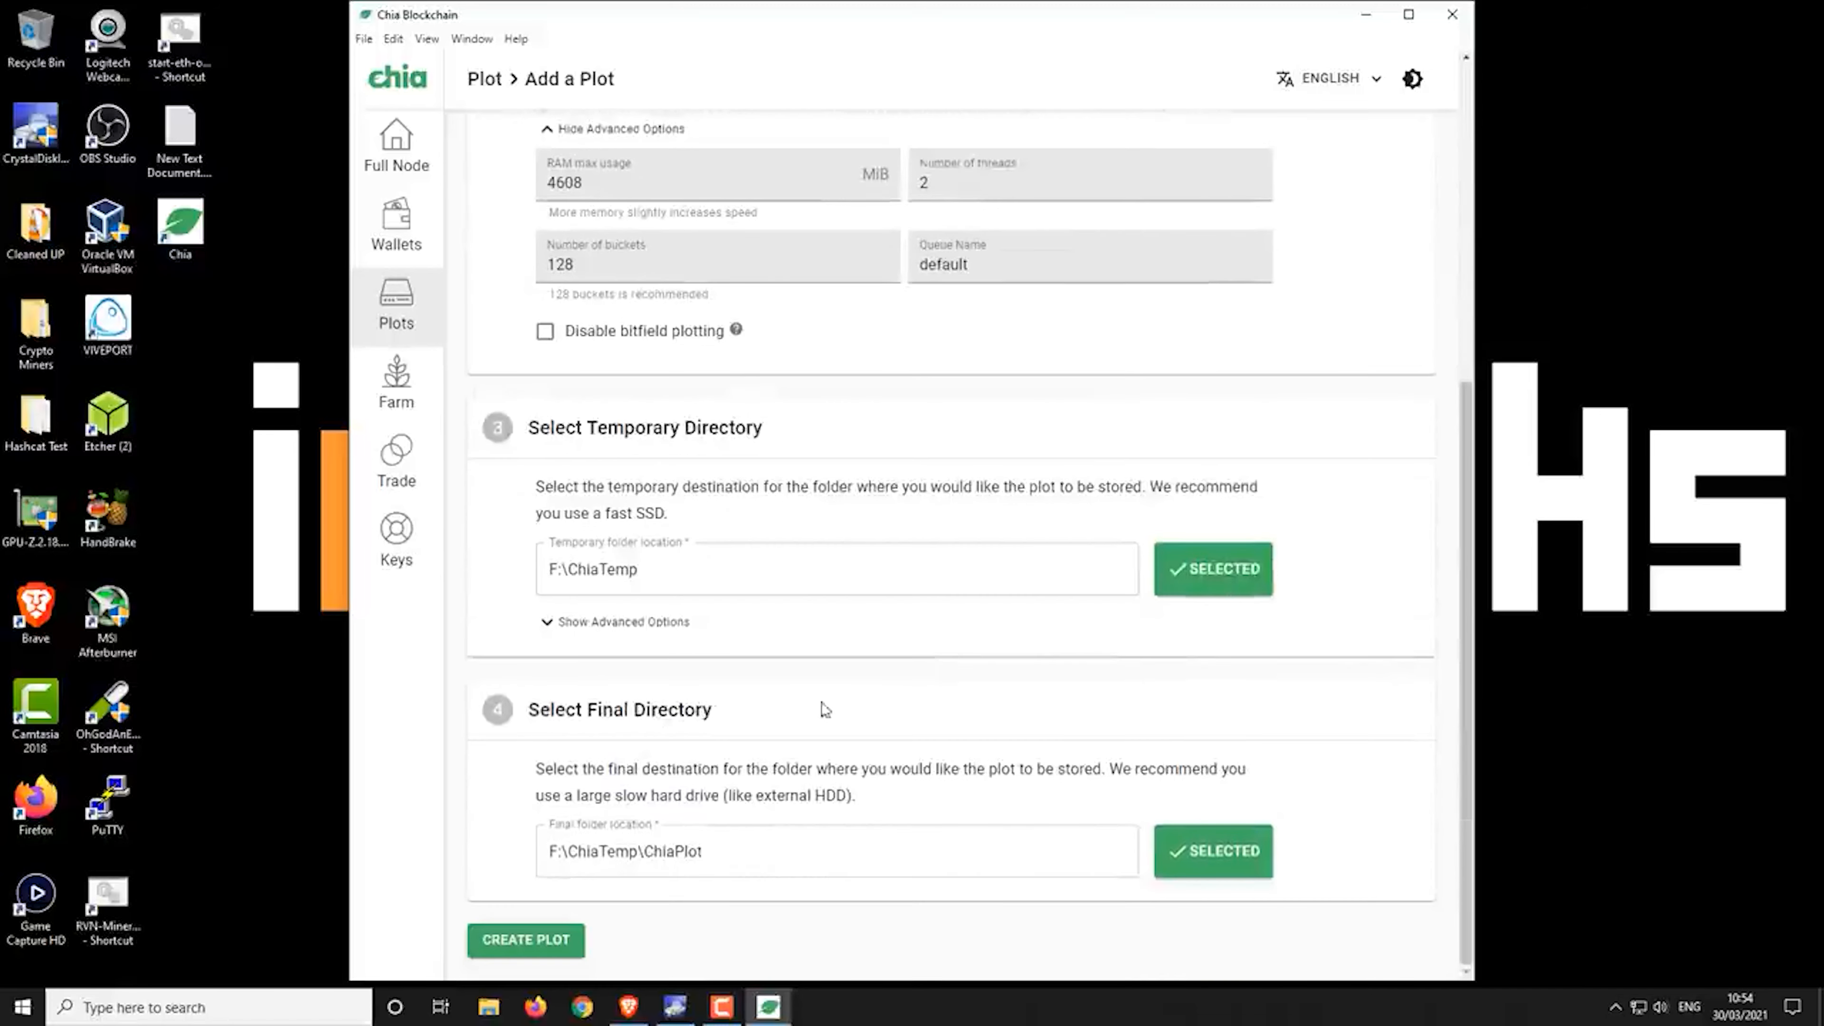
left_click(543, 942)
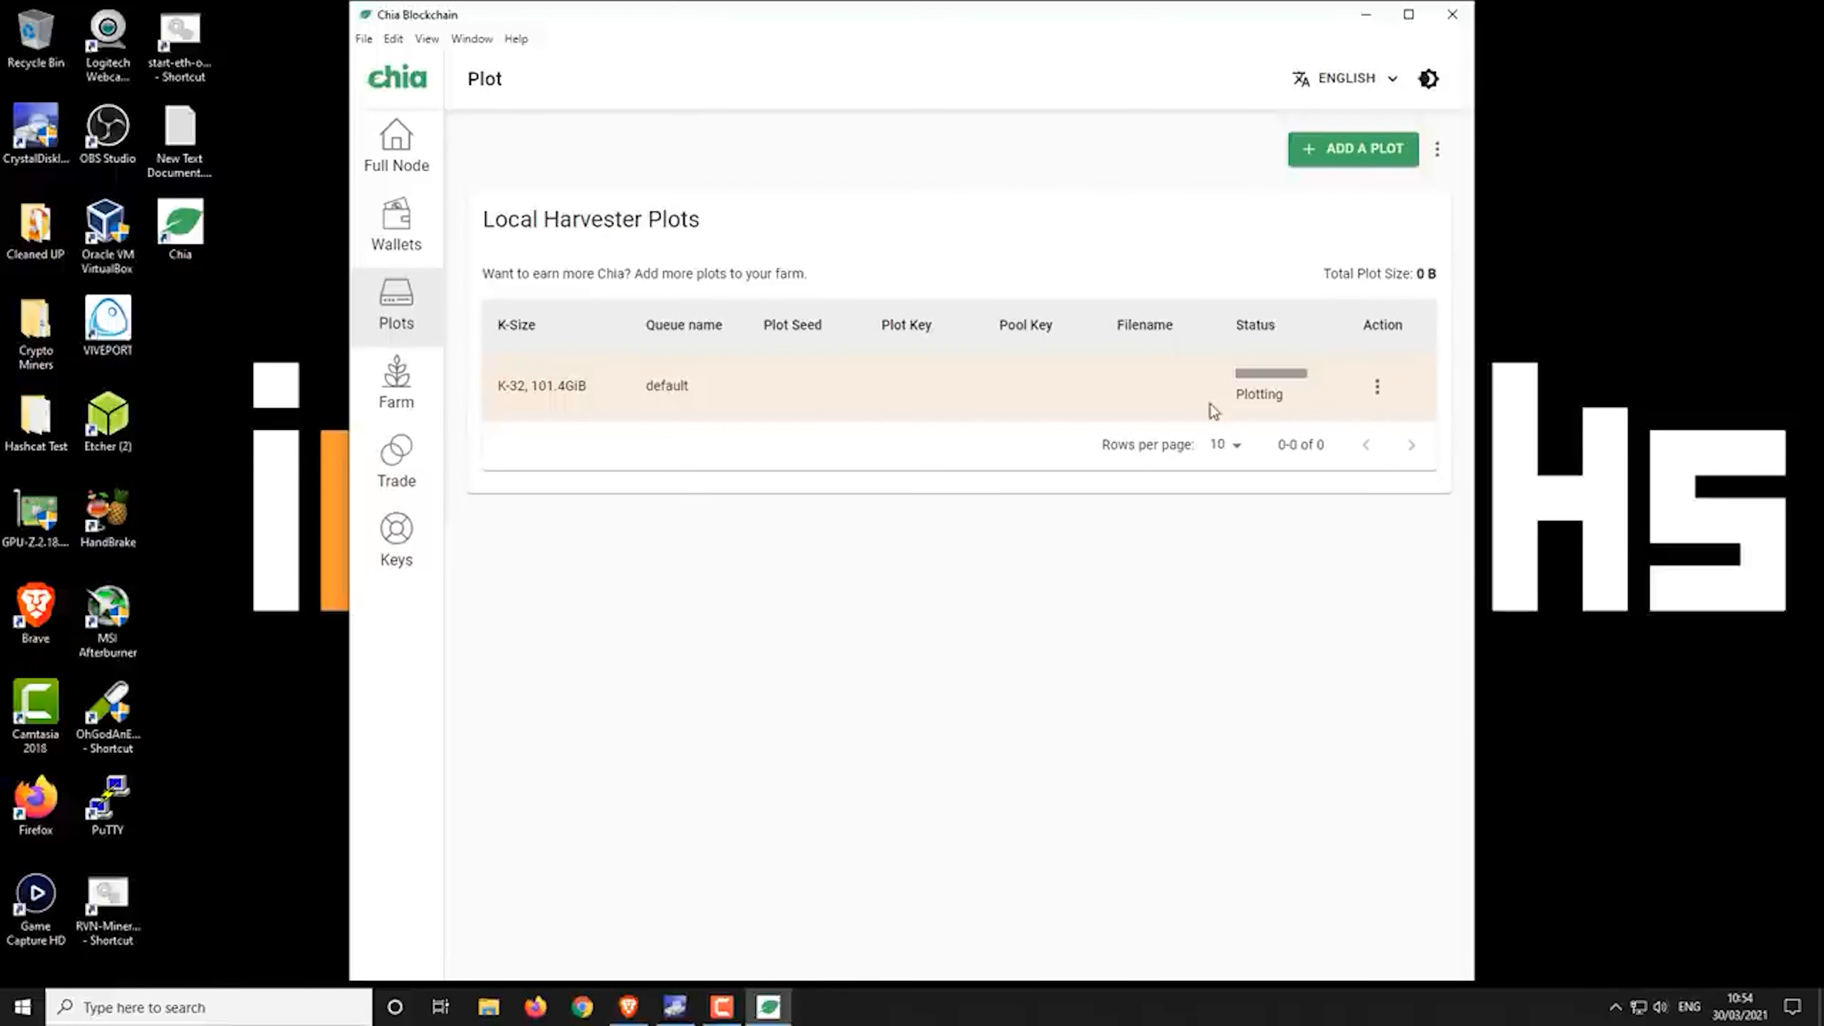
left_click(1429, 78)
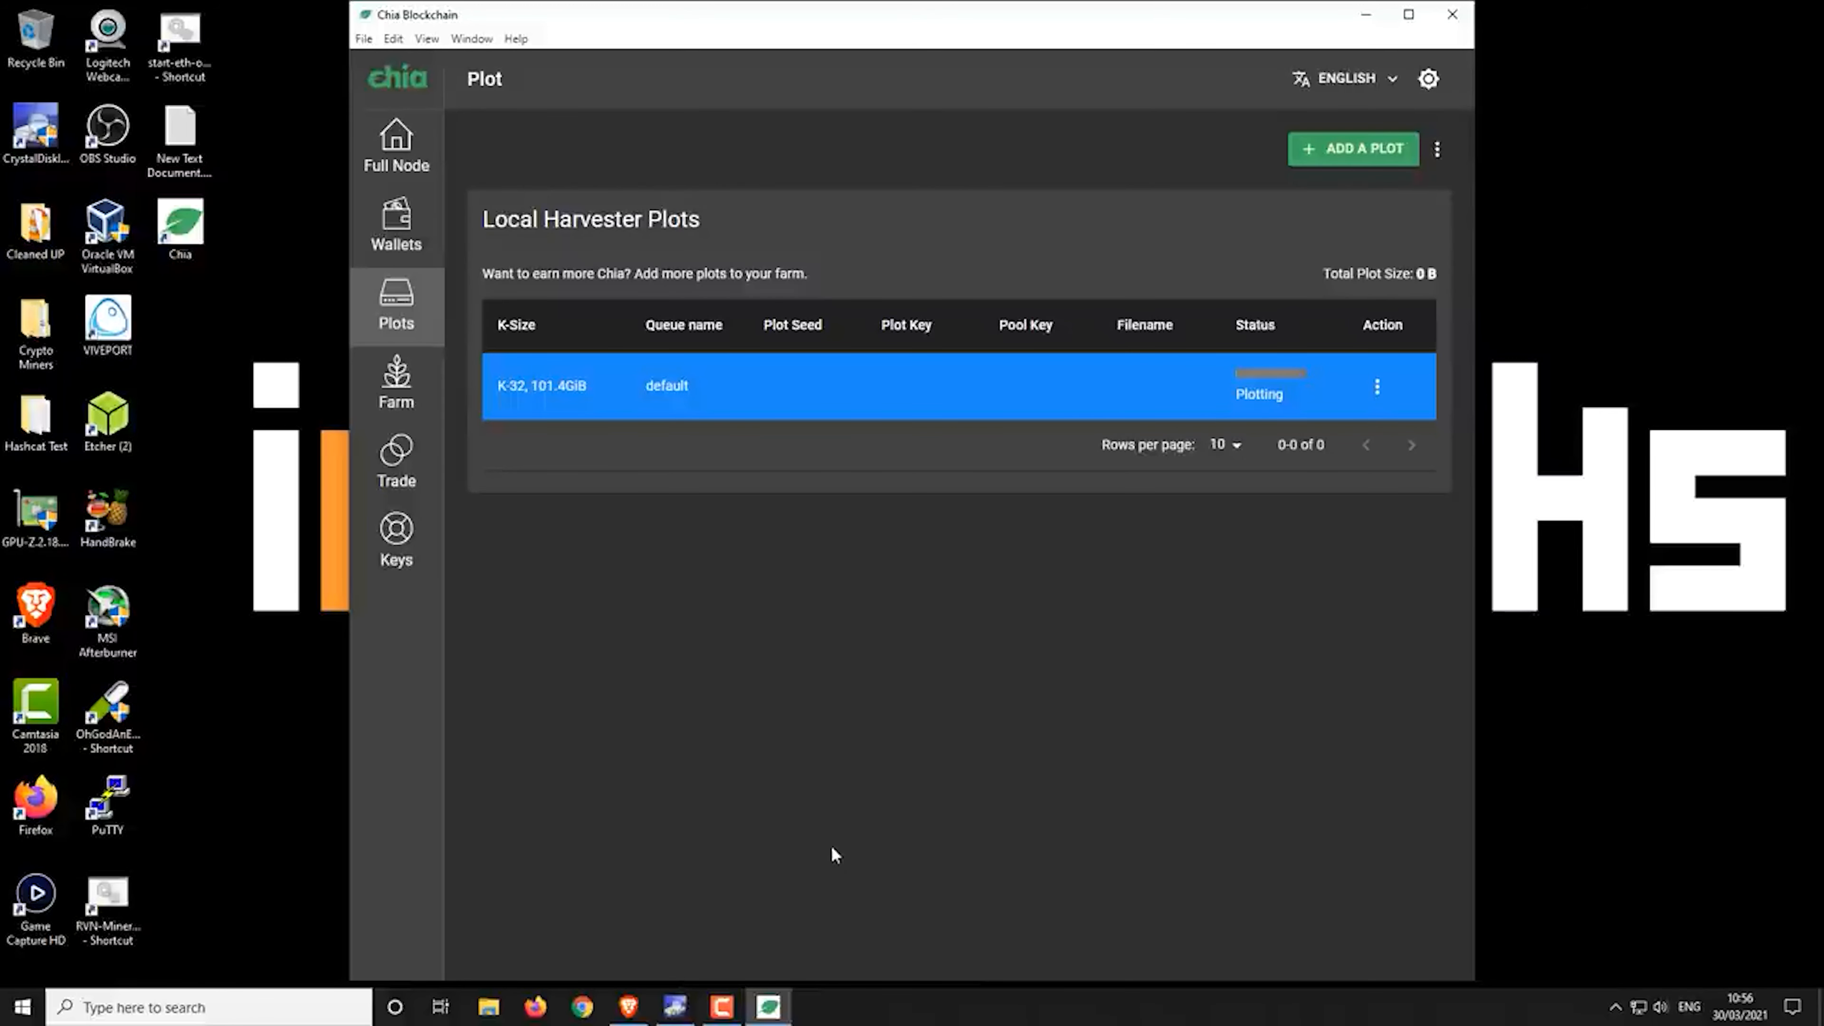
Switch to CrystalDiskInfo and check the health and total writes of the C: and F: drives
left_click(675, 1006)
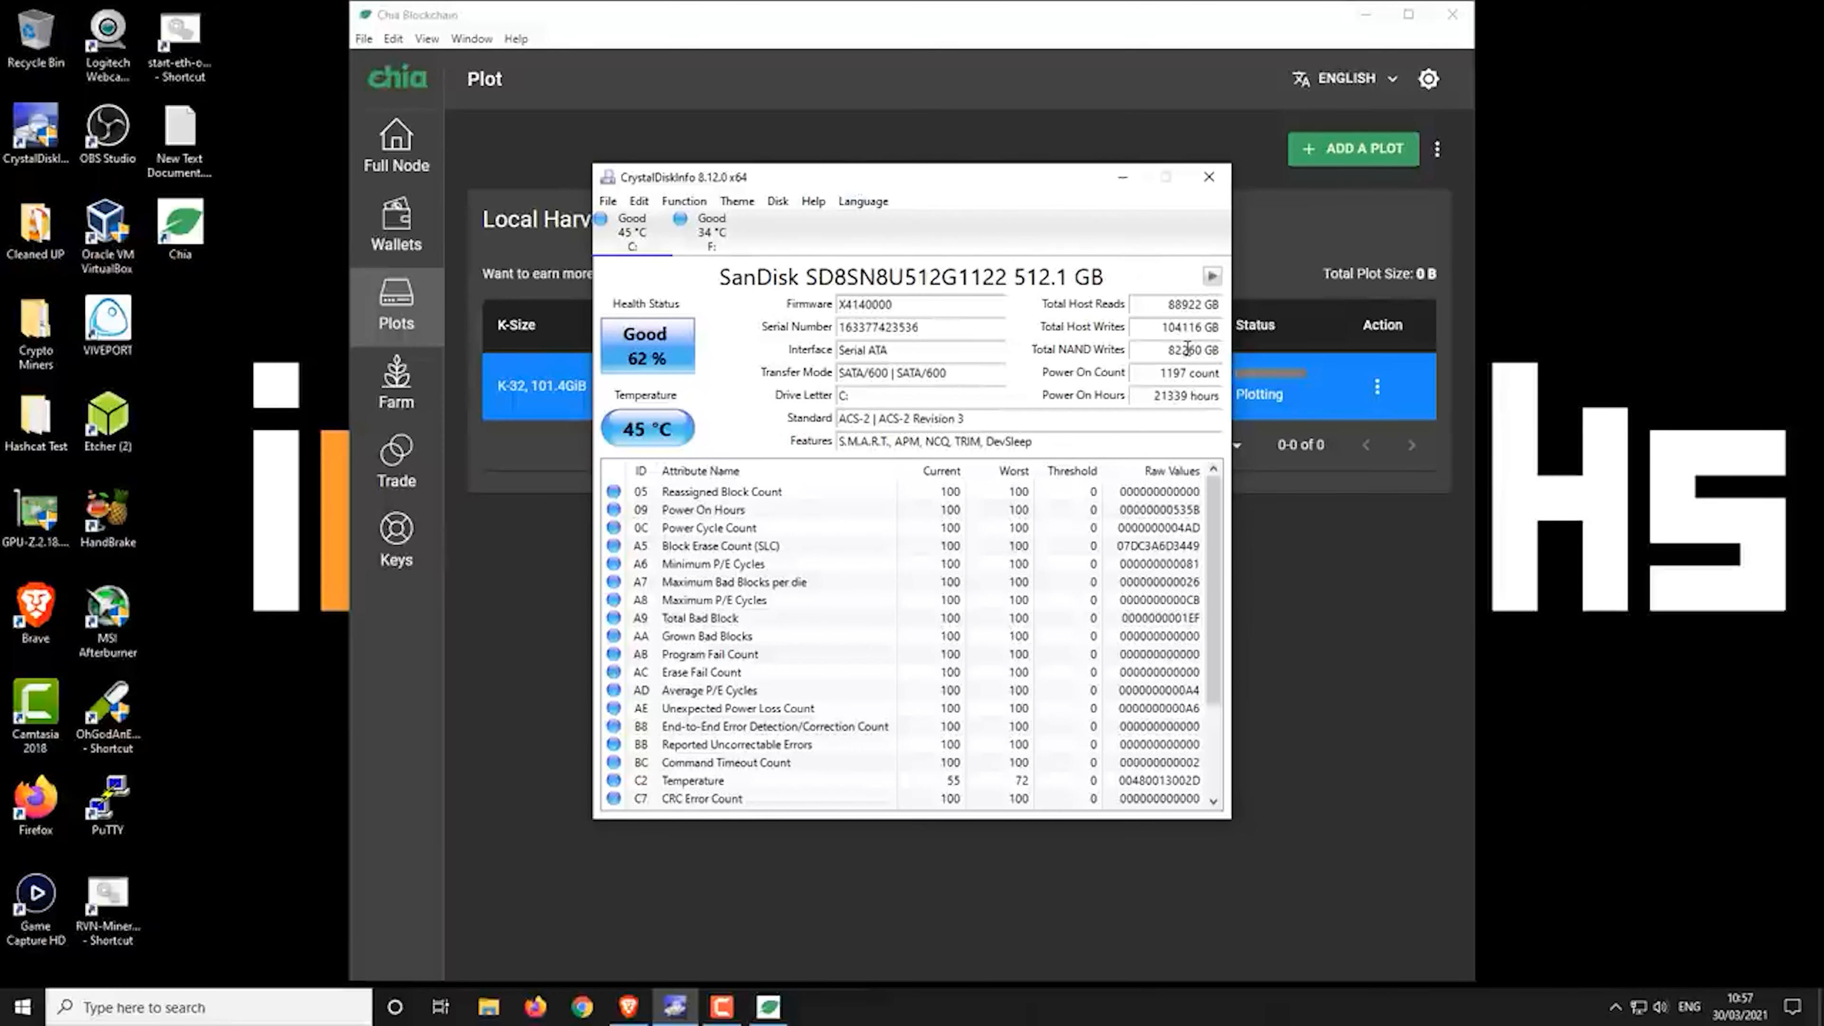
mouse_move(1185, 346)
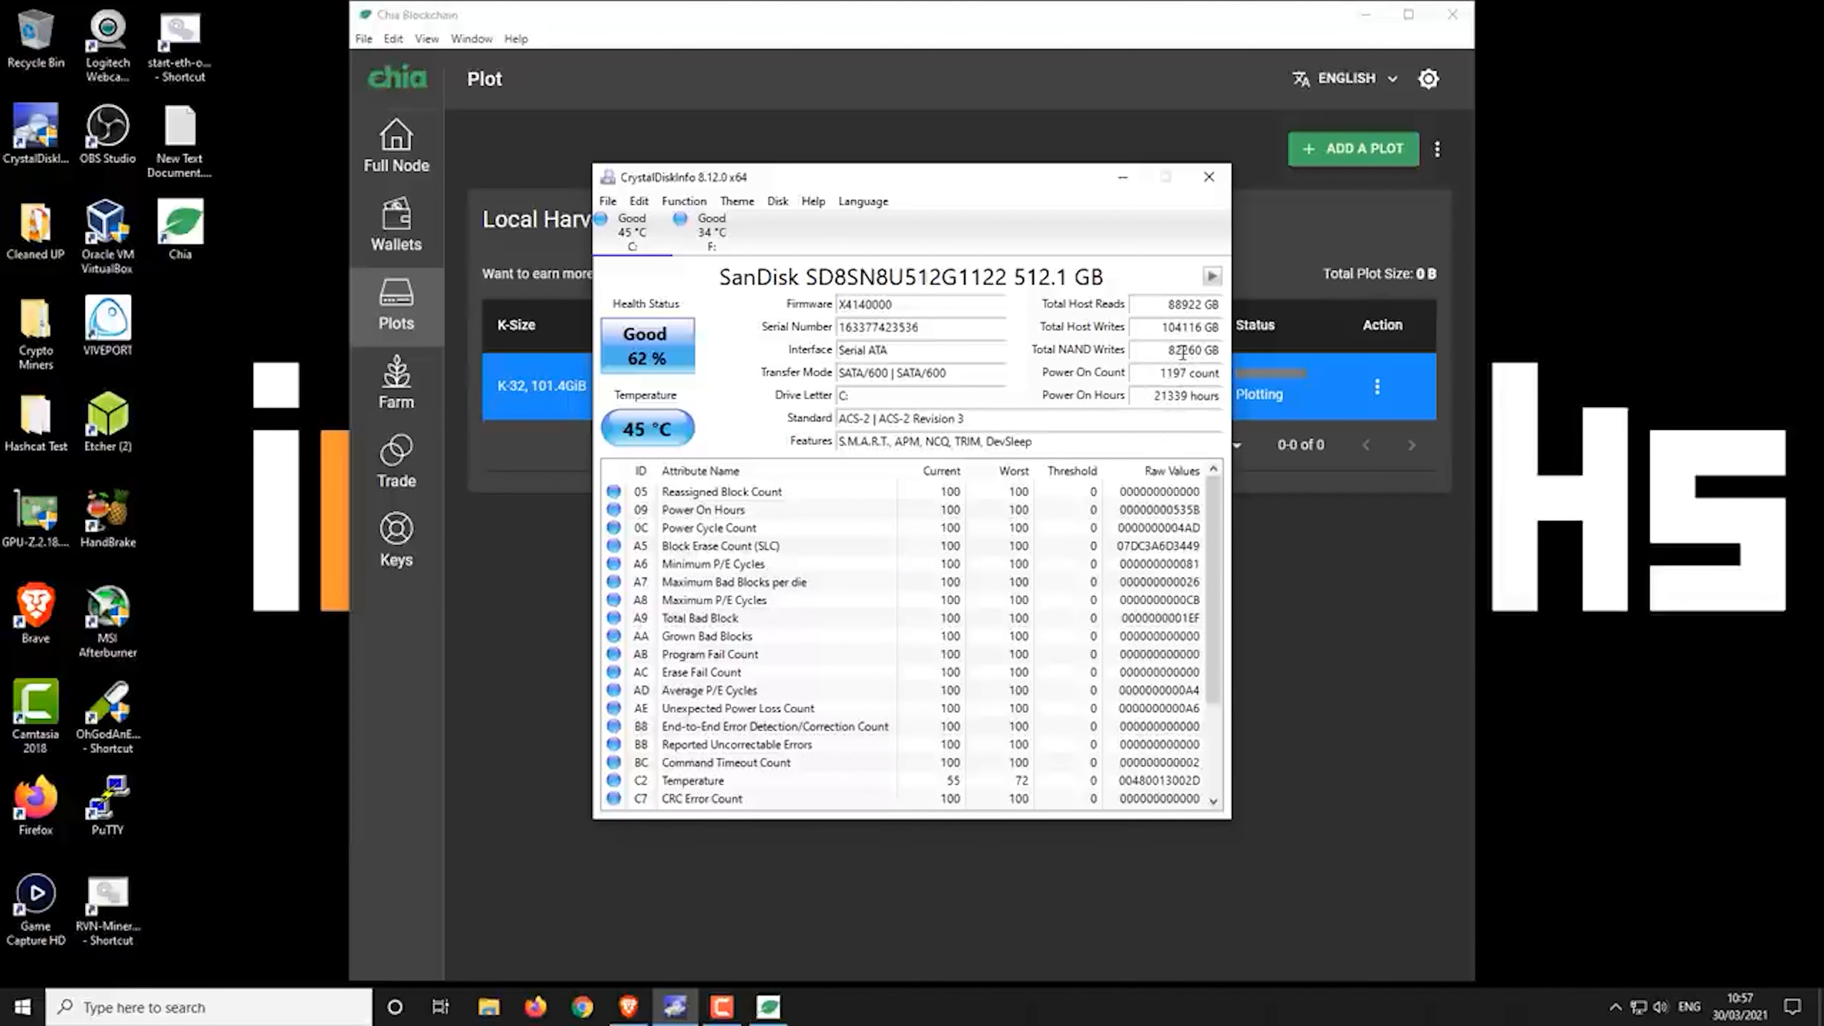
left_click(711, 232)
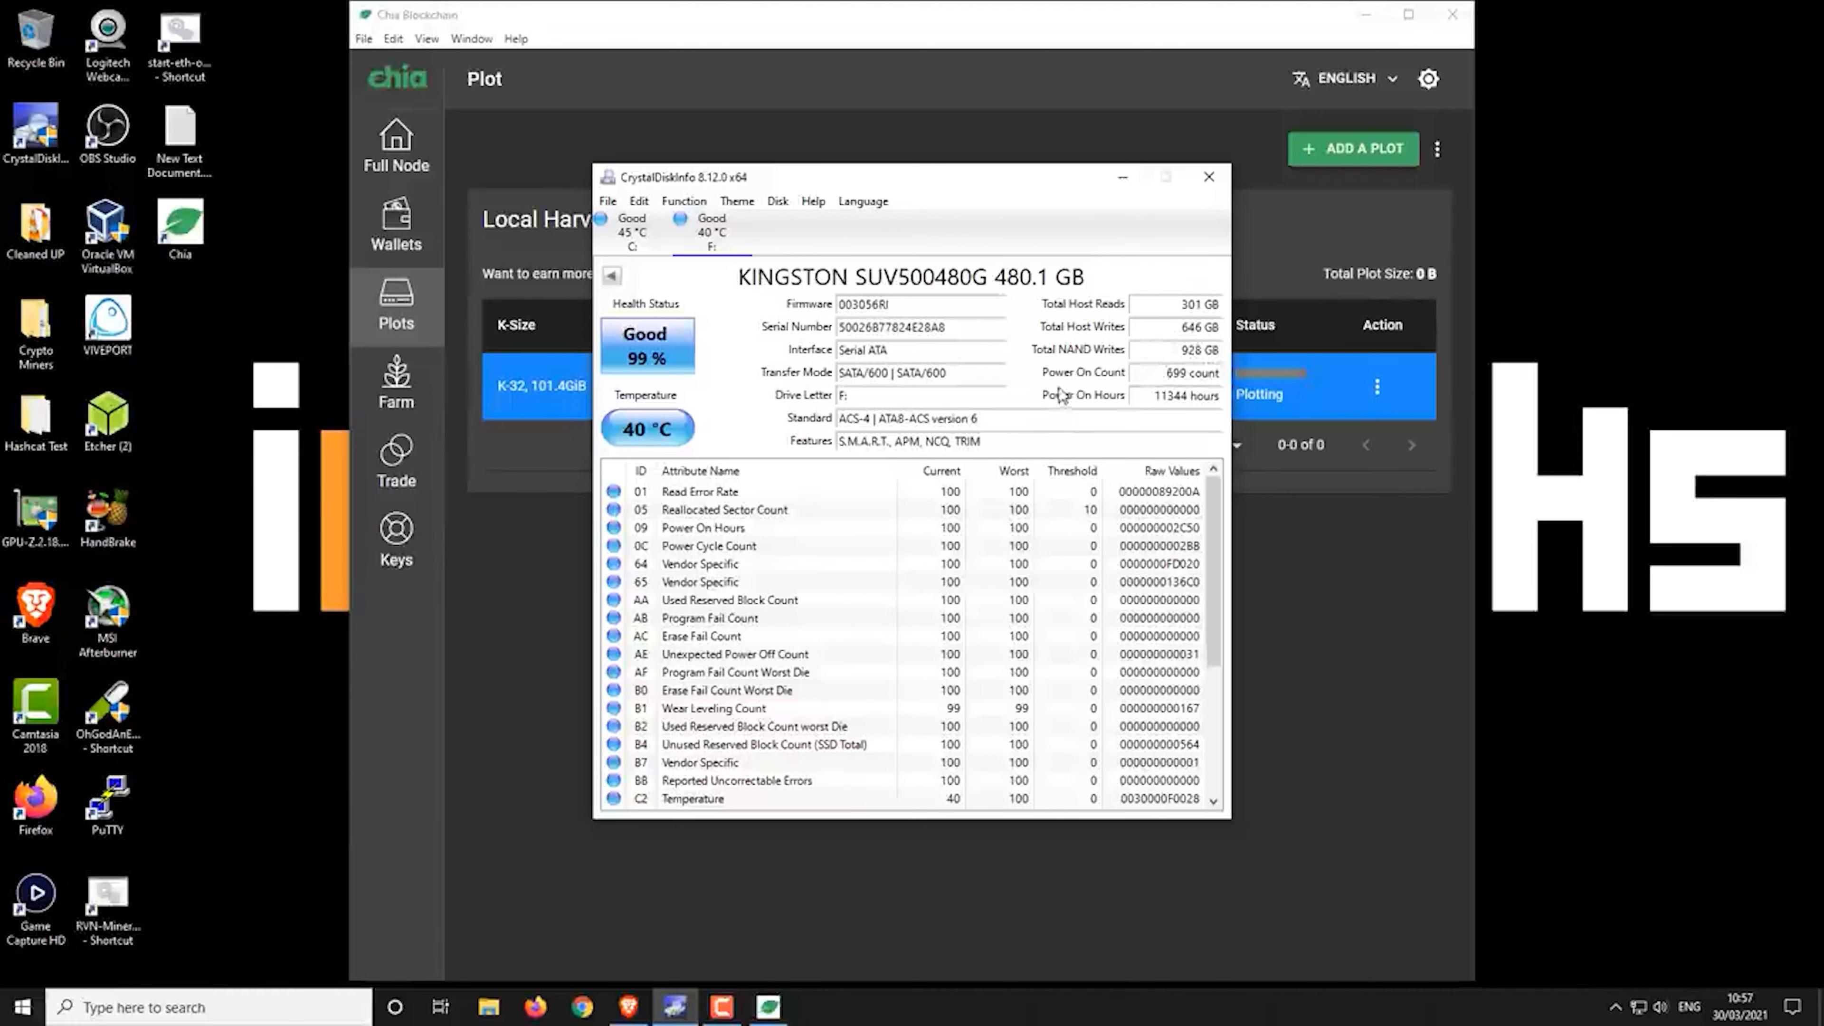
Switch to the Brave browser and search Google for "SUV500480G 500gb TBW"
left_click(628, 1007)
left_click(1158, 15)
type("SUV500480G 500gb TBW")
key("Return")
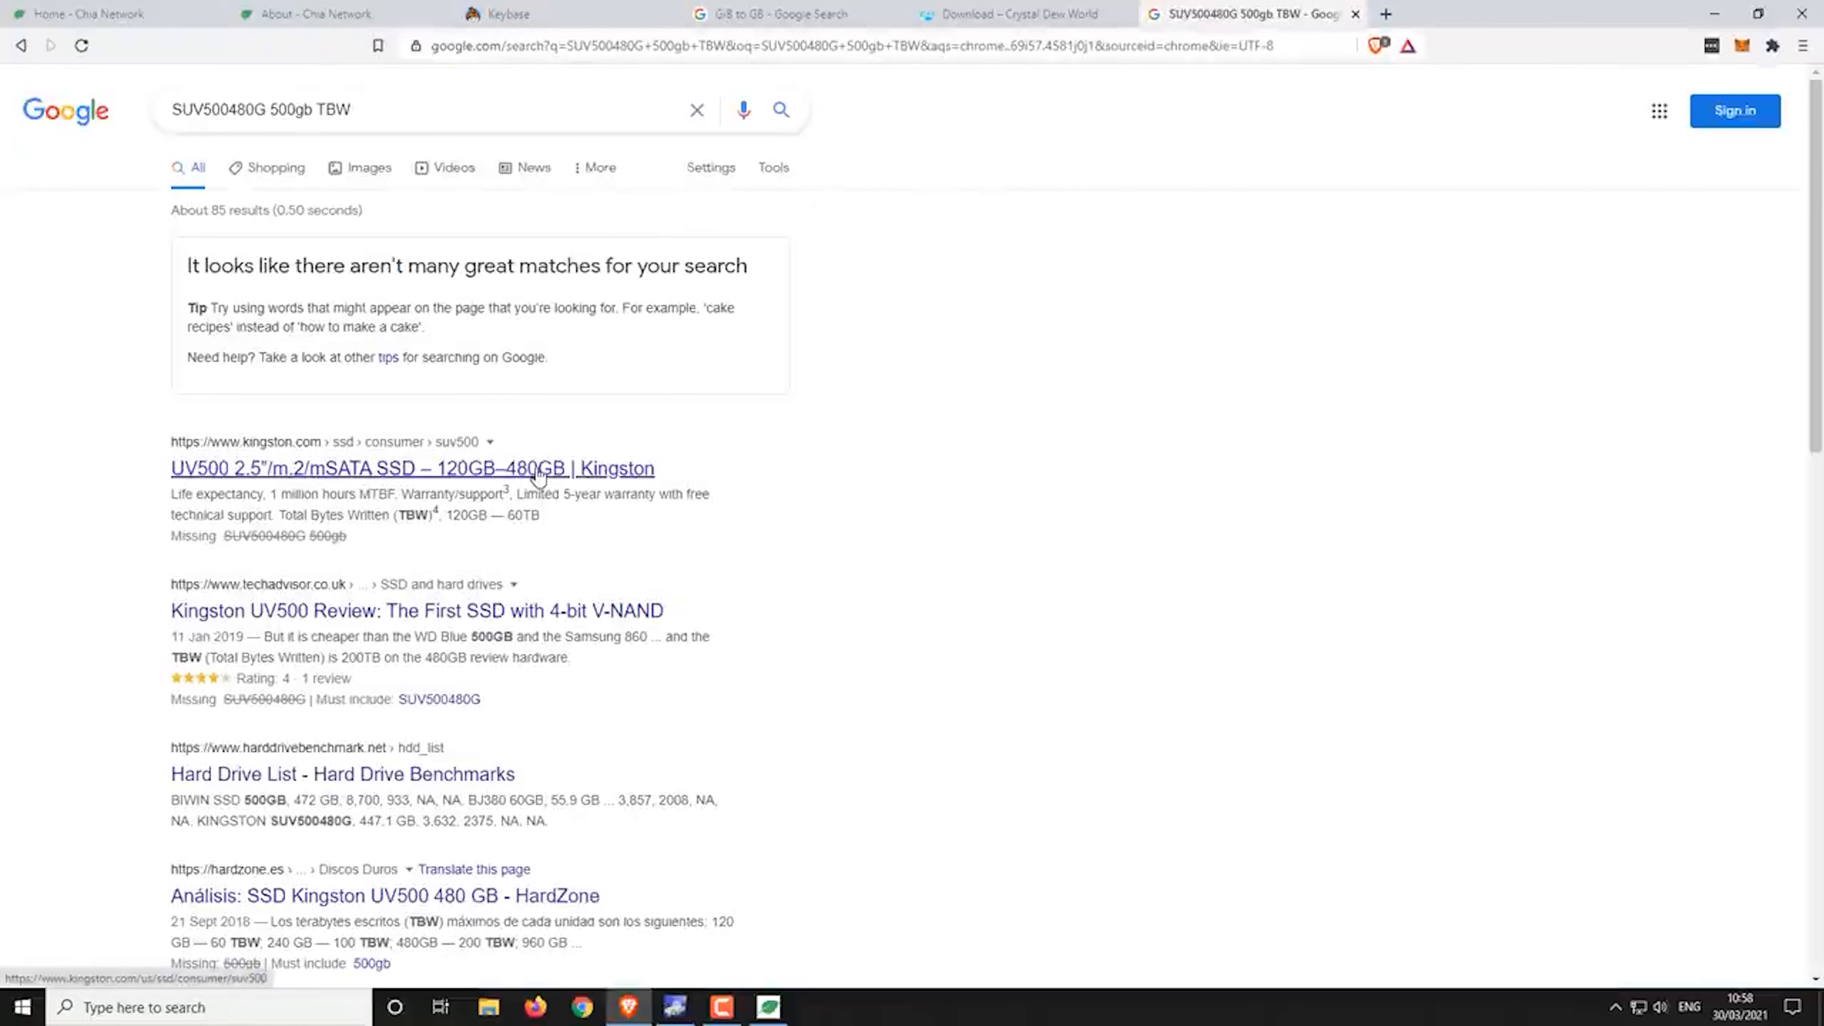
Open Kingston's UV500 product page and its datasheet, and look up the Total Bytes Written rating for the 480GB model
left_click(539, 471)
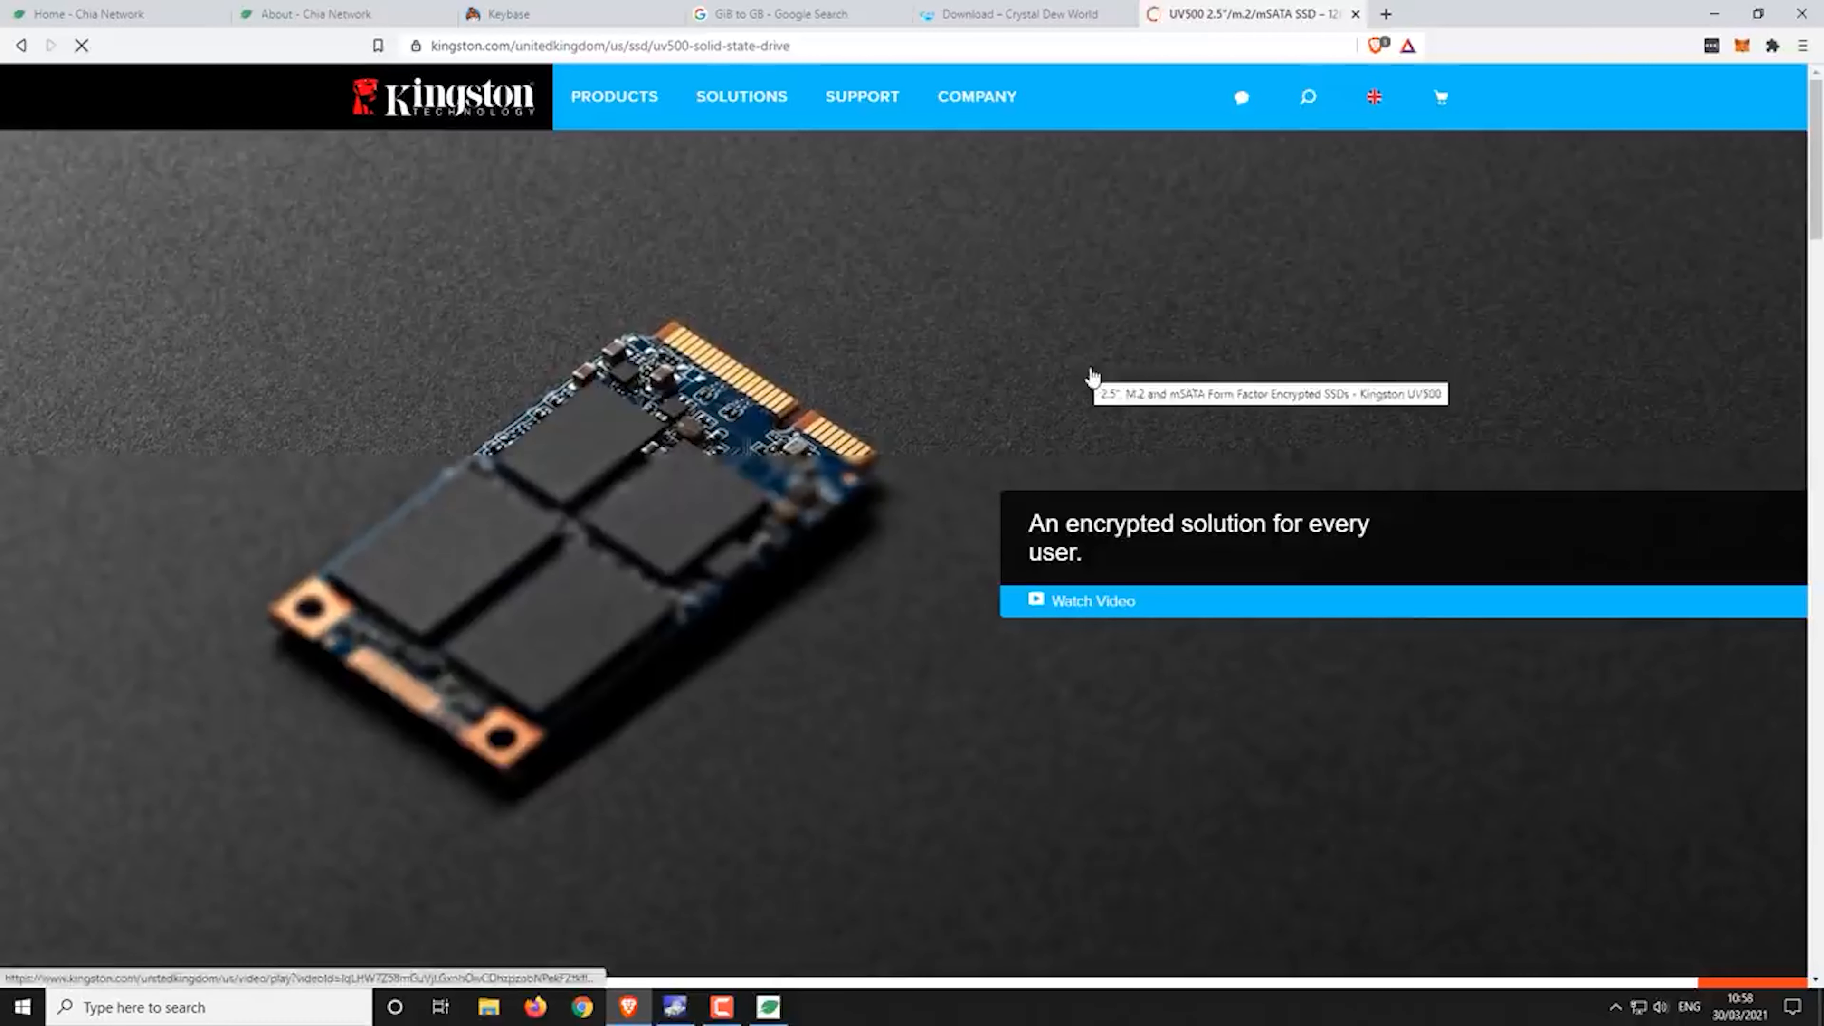
scroll(1092, 377, "down", 15)
left_click(968, 644)
scroll(968, 645, "down", 12)
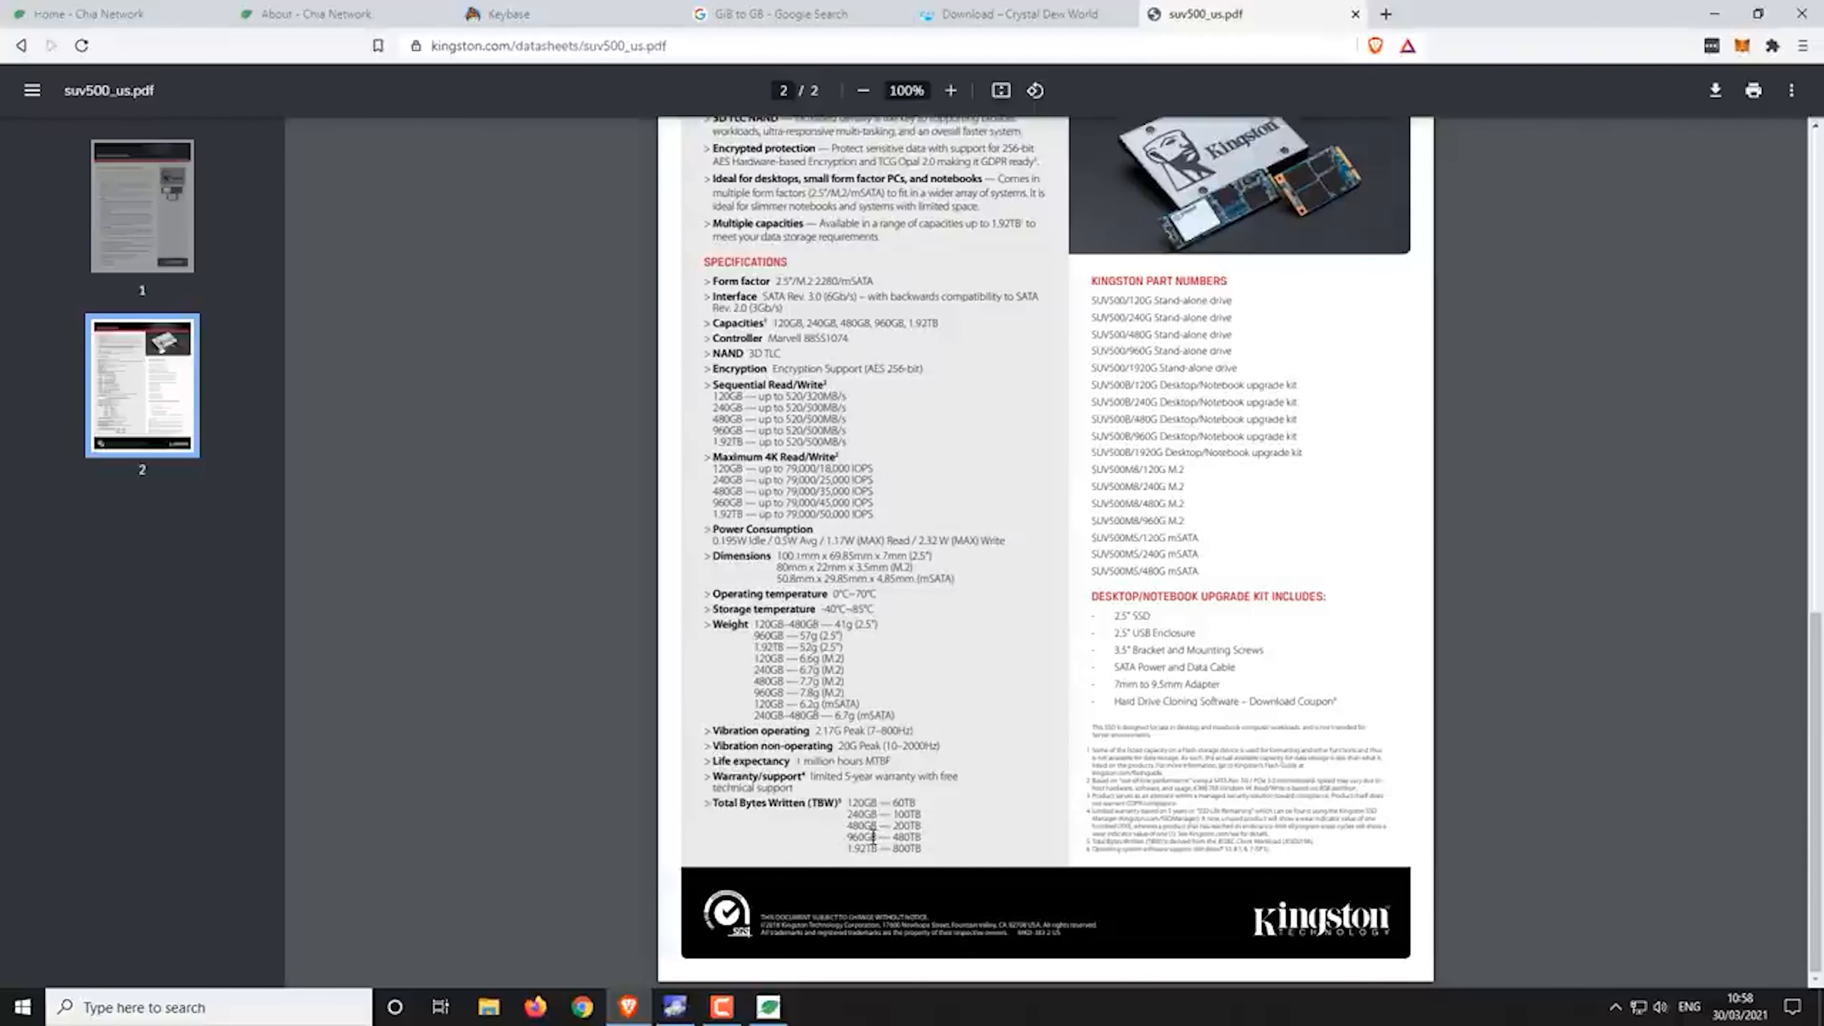
double_click(906, 825)
Return to Chia Blockchain, view the farm overview, and go back to the list of local harvester plots
left_click(674, 1006)
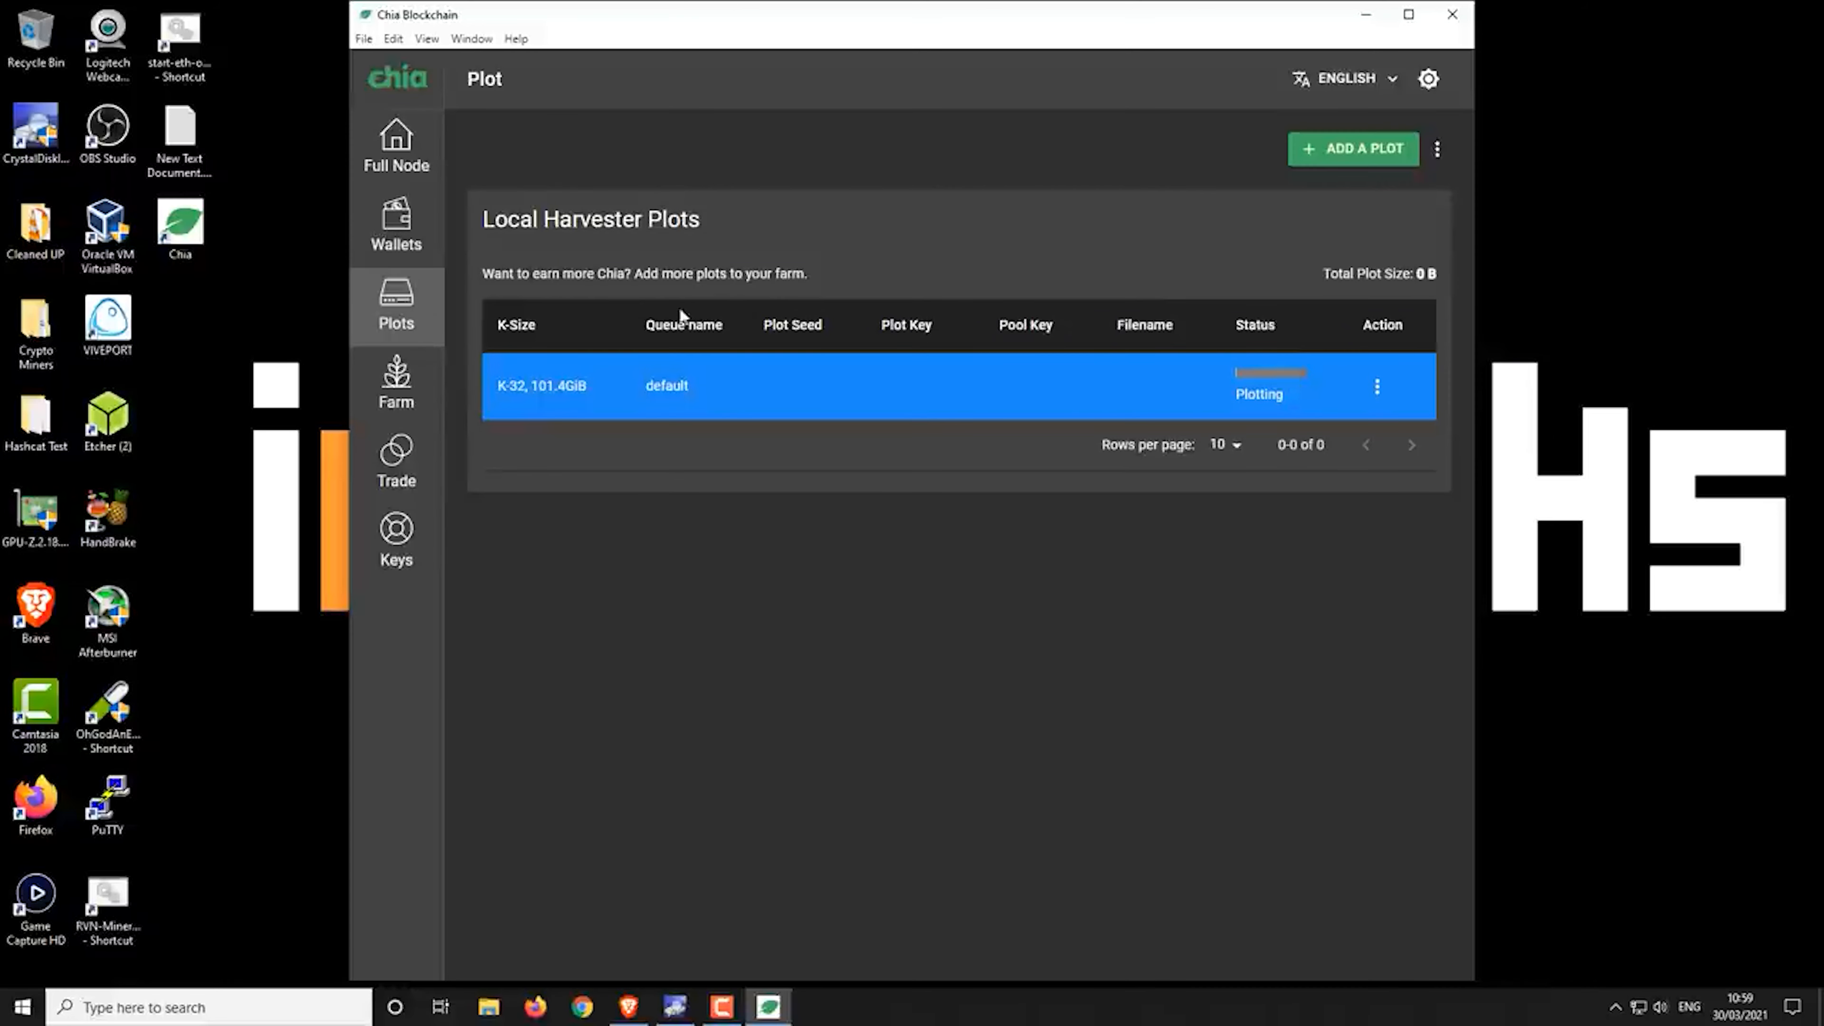
left_click(403, 387)
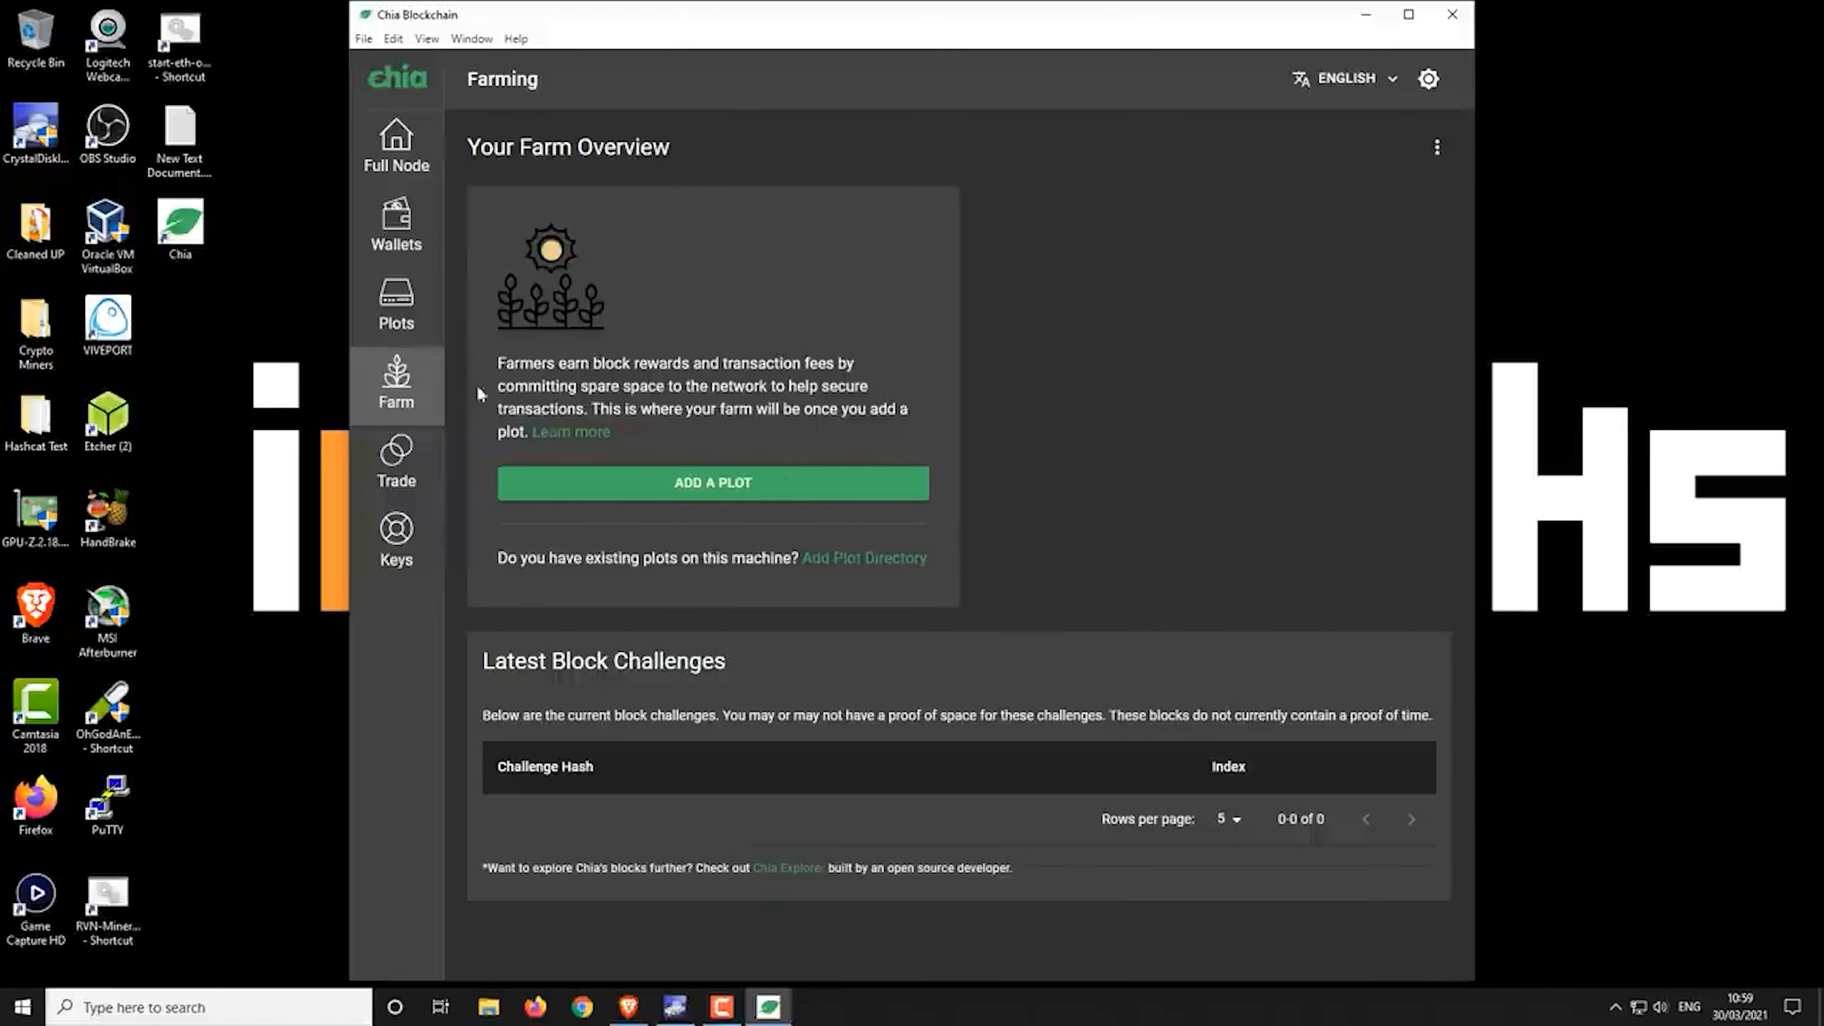
left_click(408, 317)
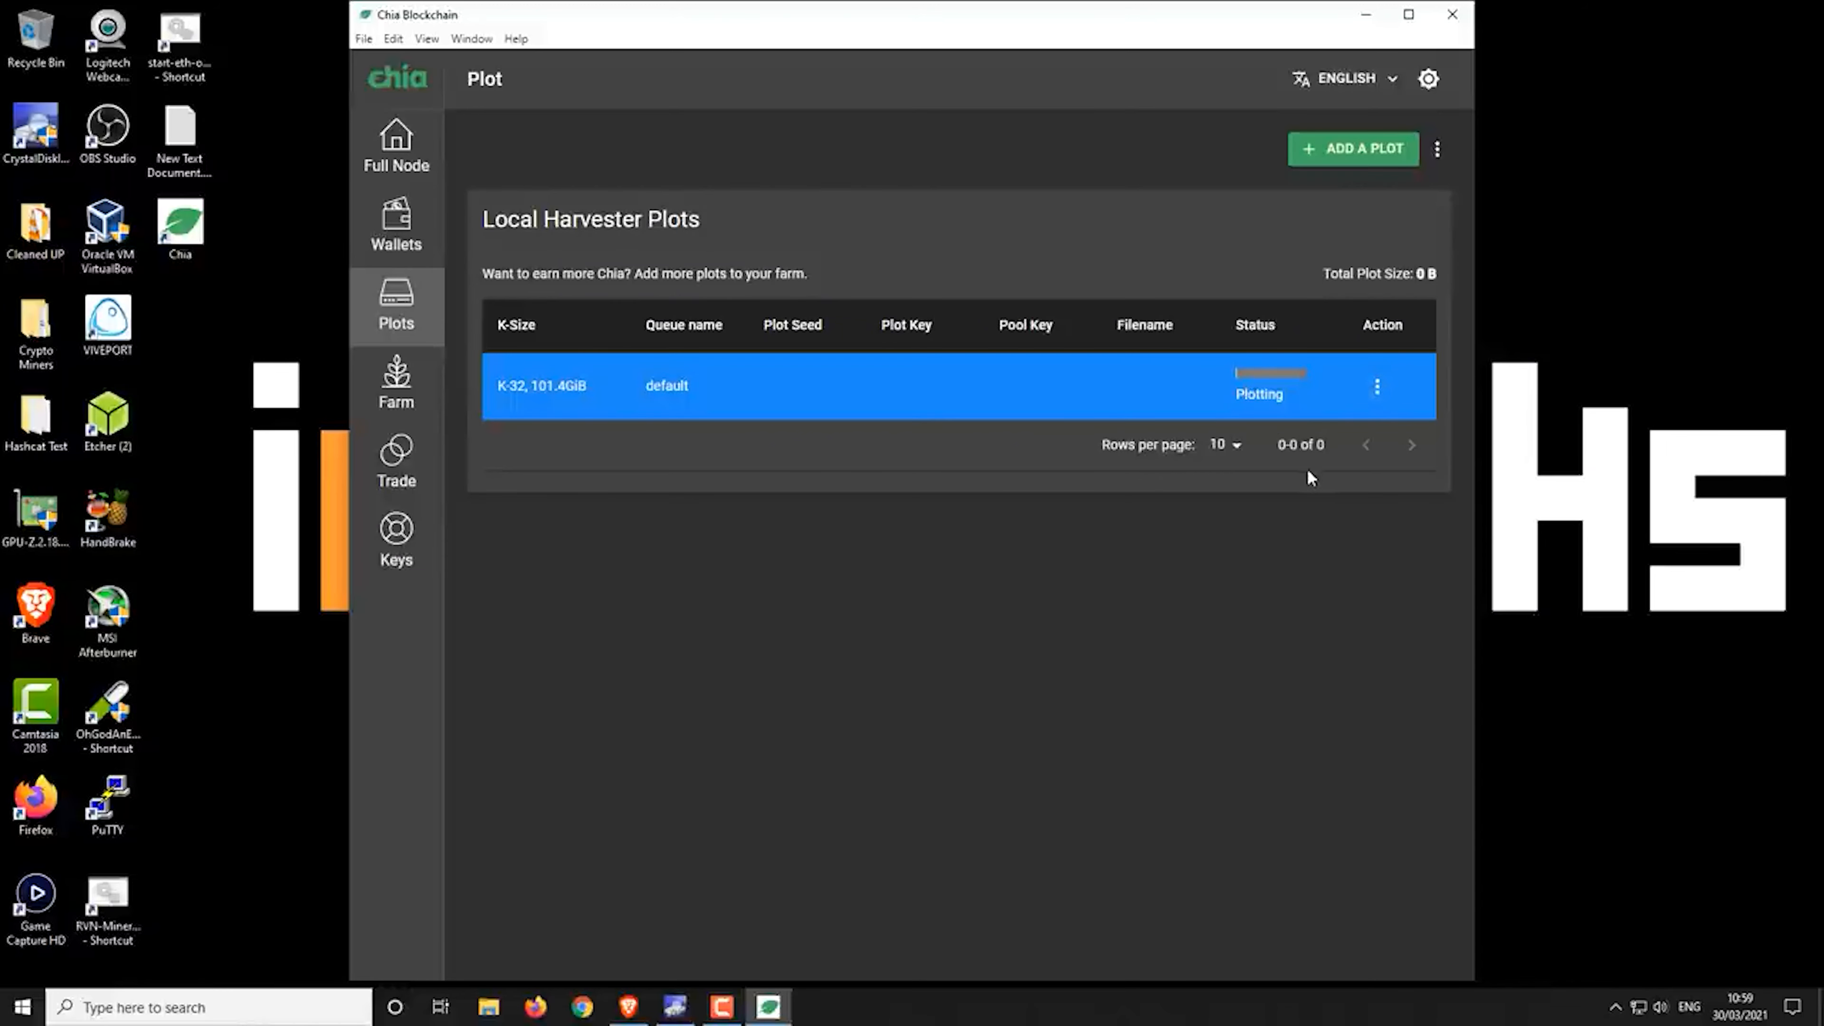
View the farm overview in Chia Blockchain, and in Photos advance from Capture.PNG to the next image
left_click(395, 384)
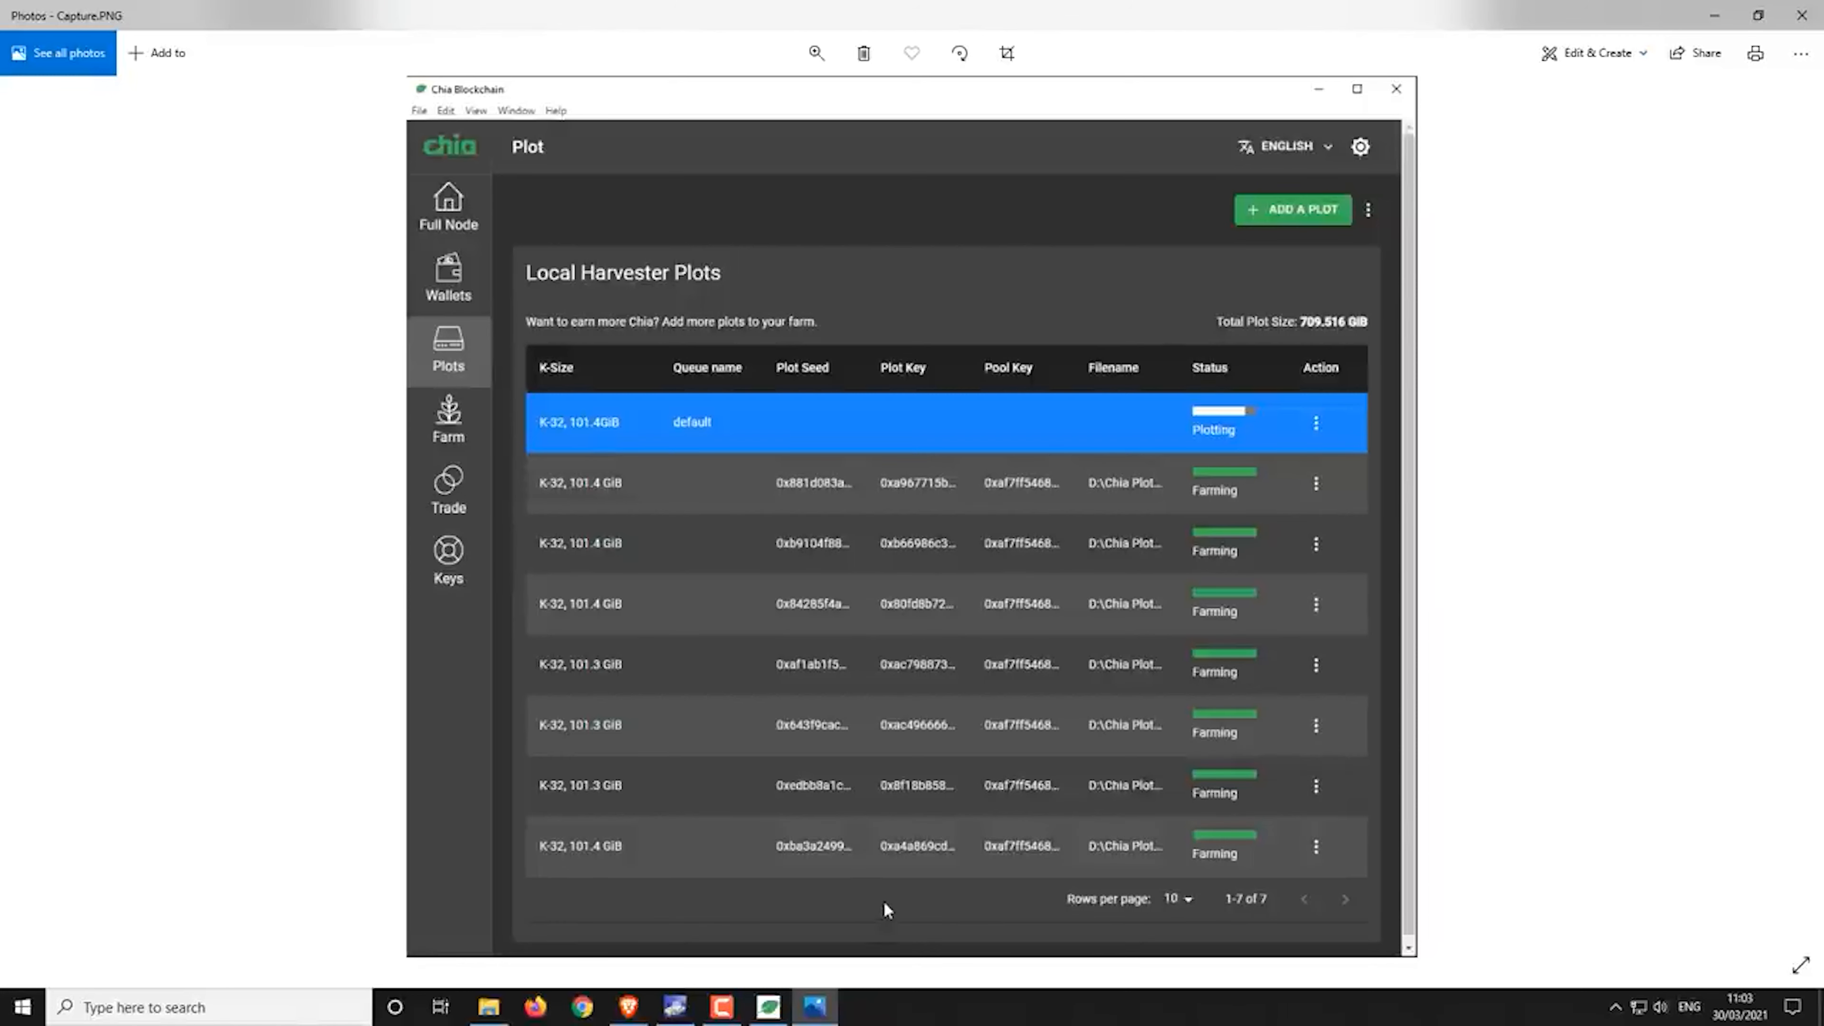
key("Right")
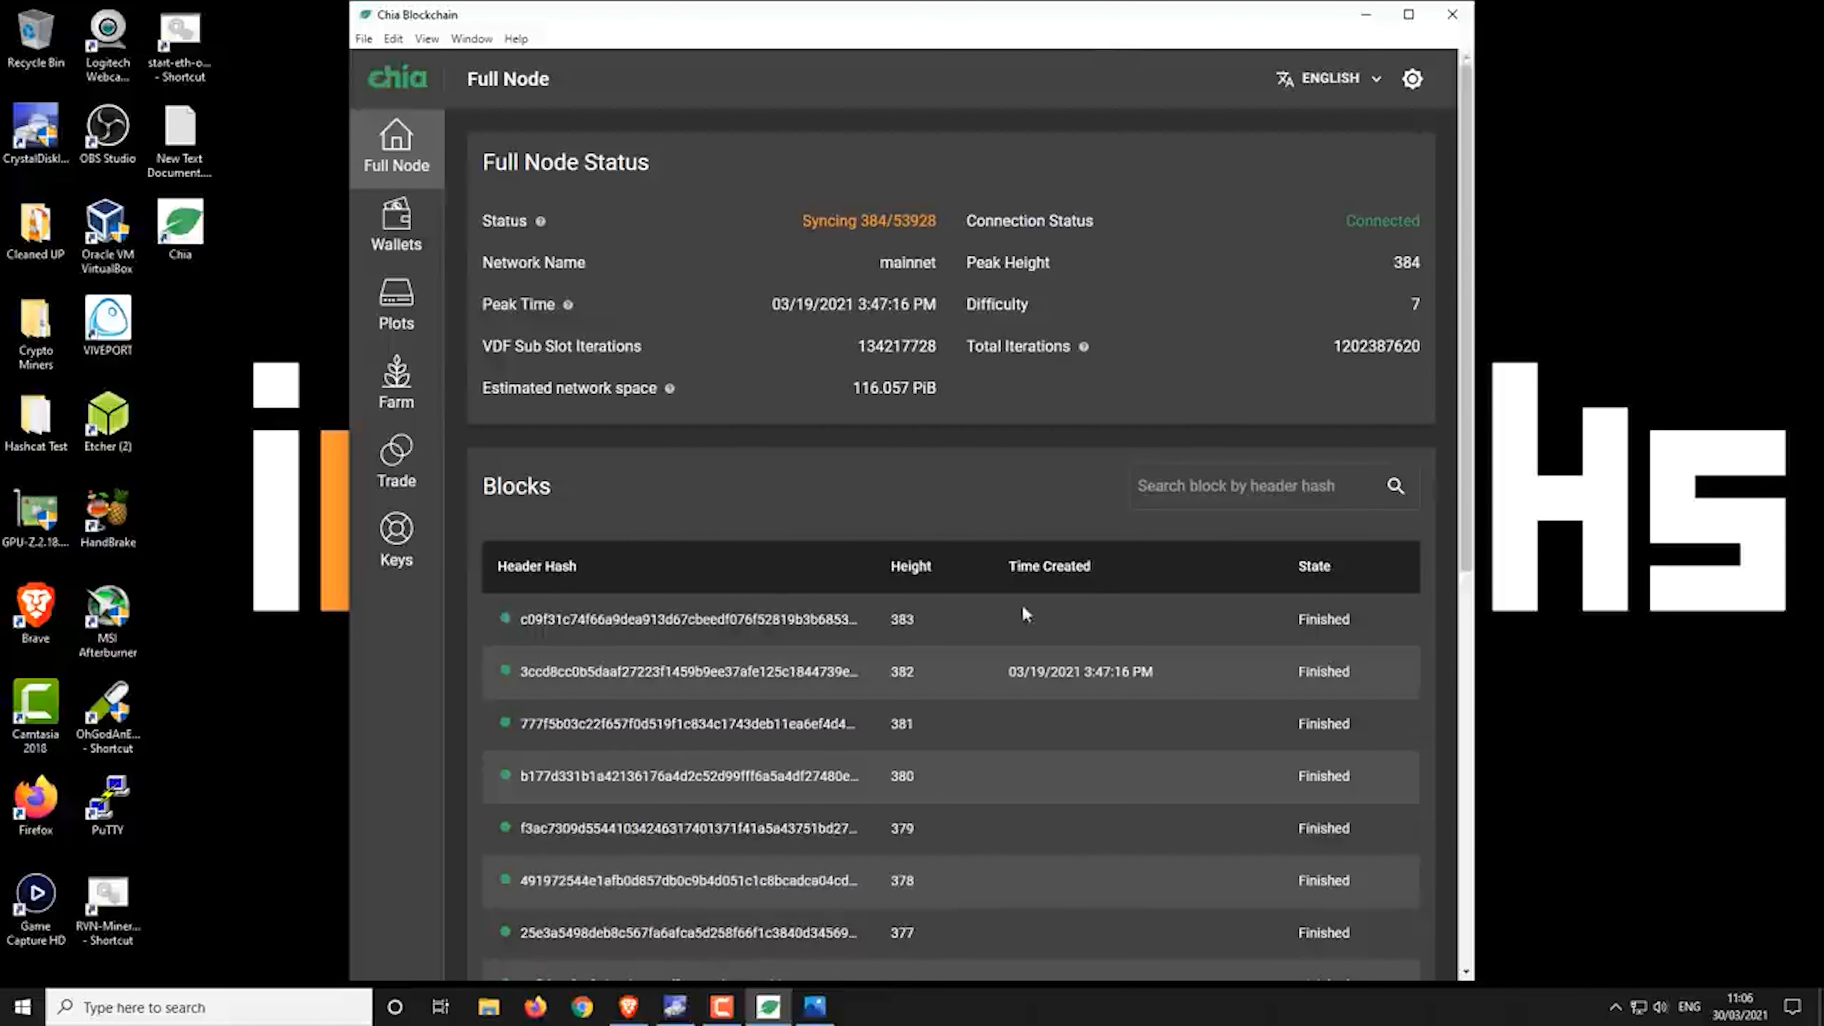
Minimize Chia Blockchain, switch to the Brave browser, and view the Chia Network About page
left_click(1370, 15)
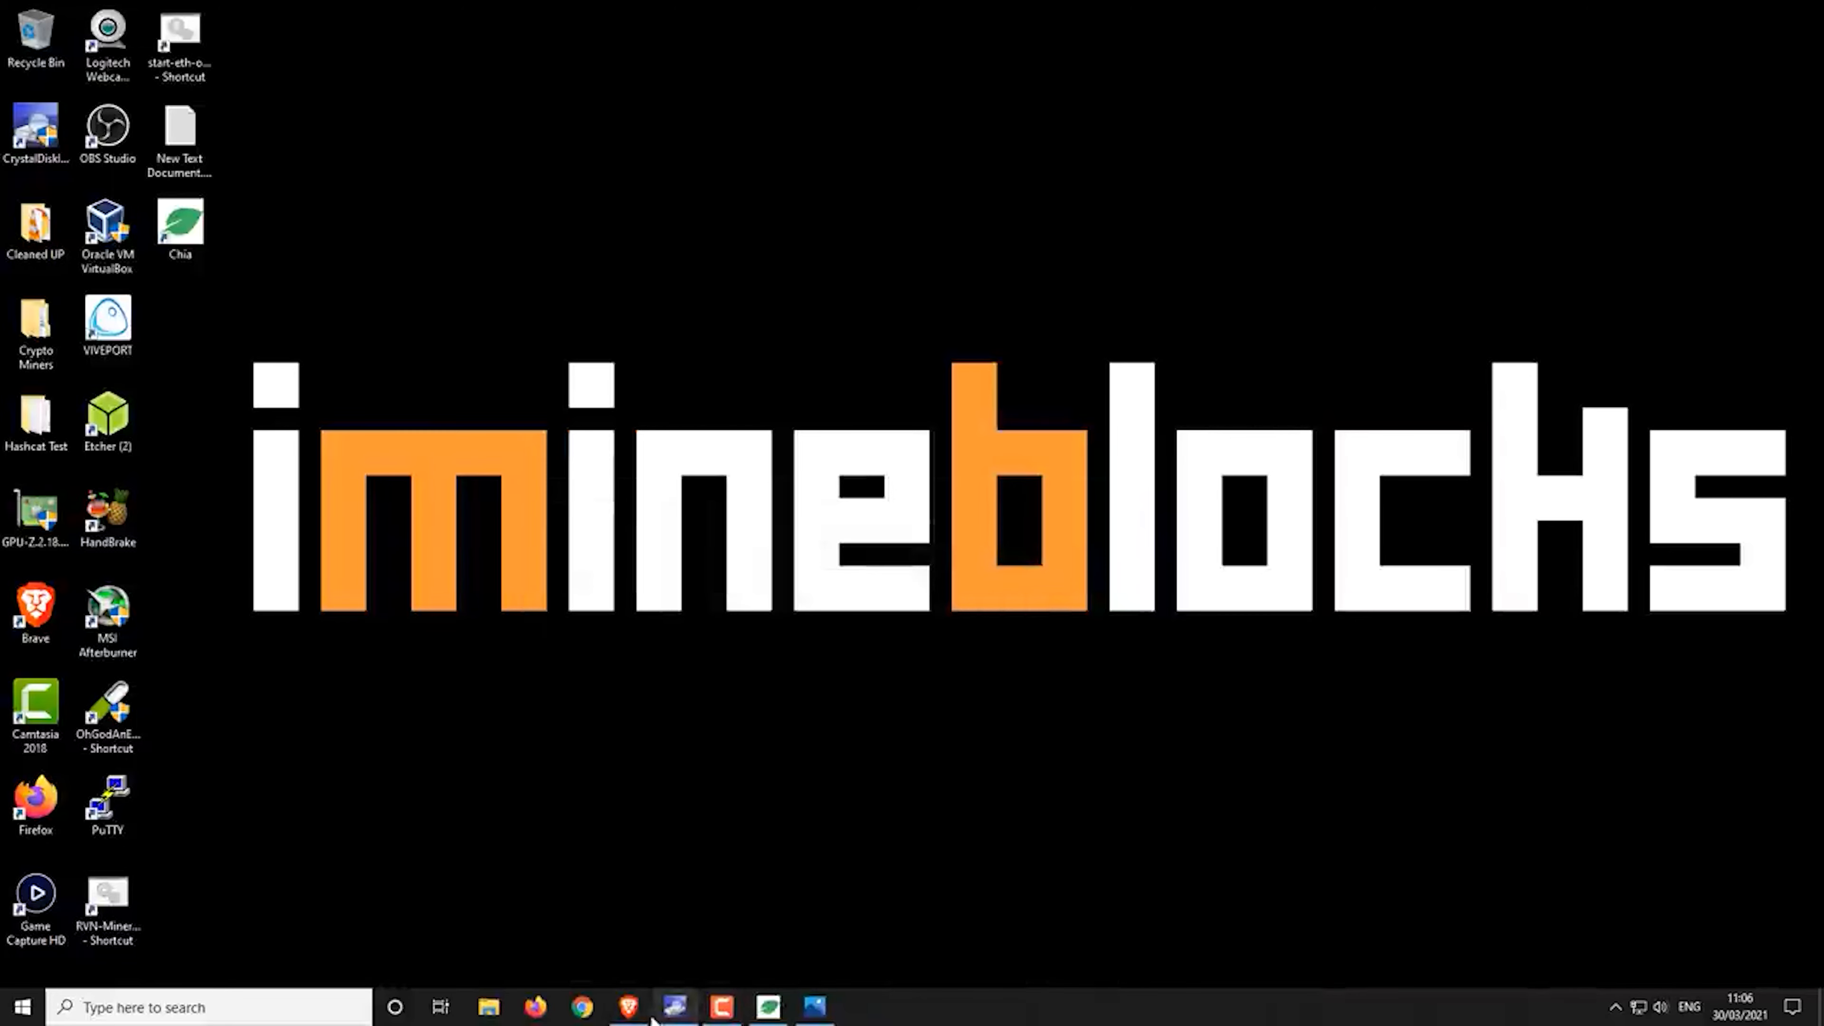
left_click(628, 1006)
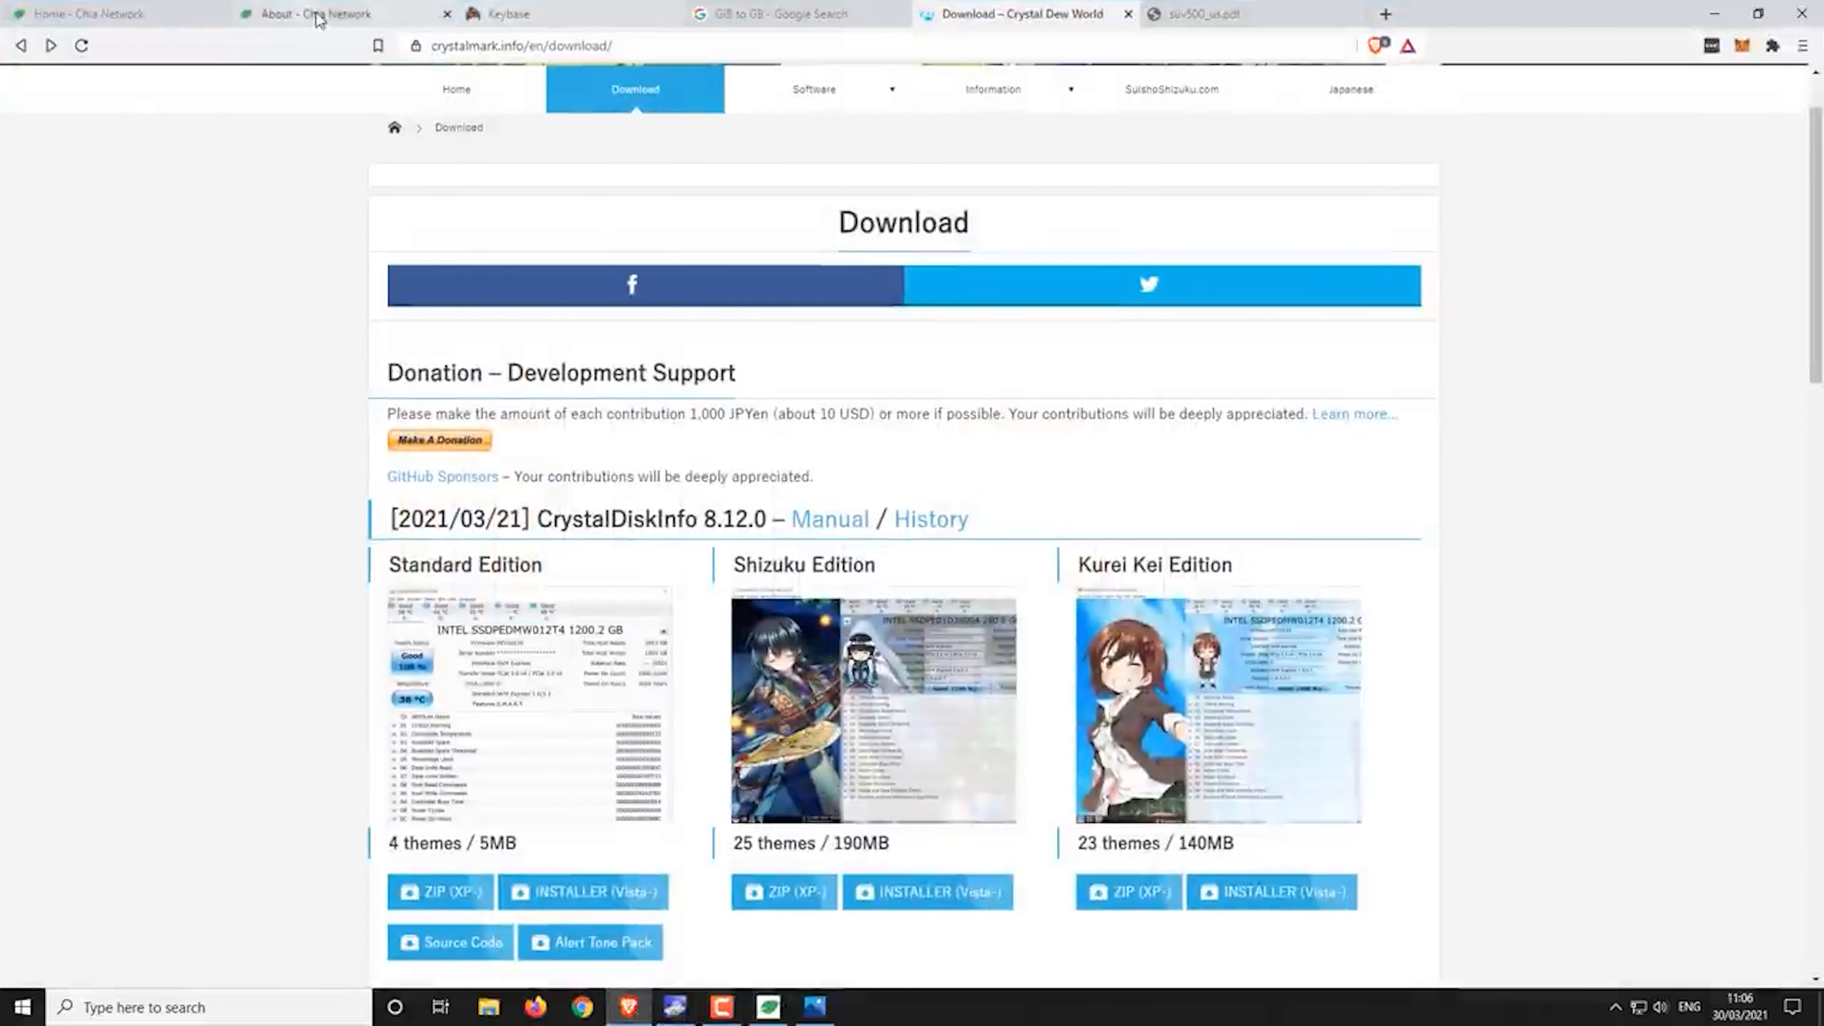
left_click(343, 11)
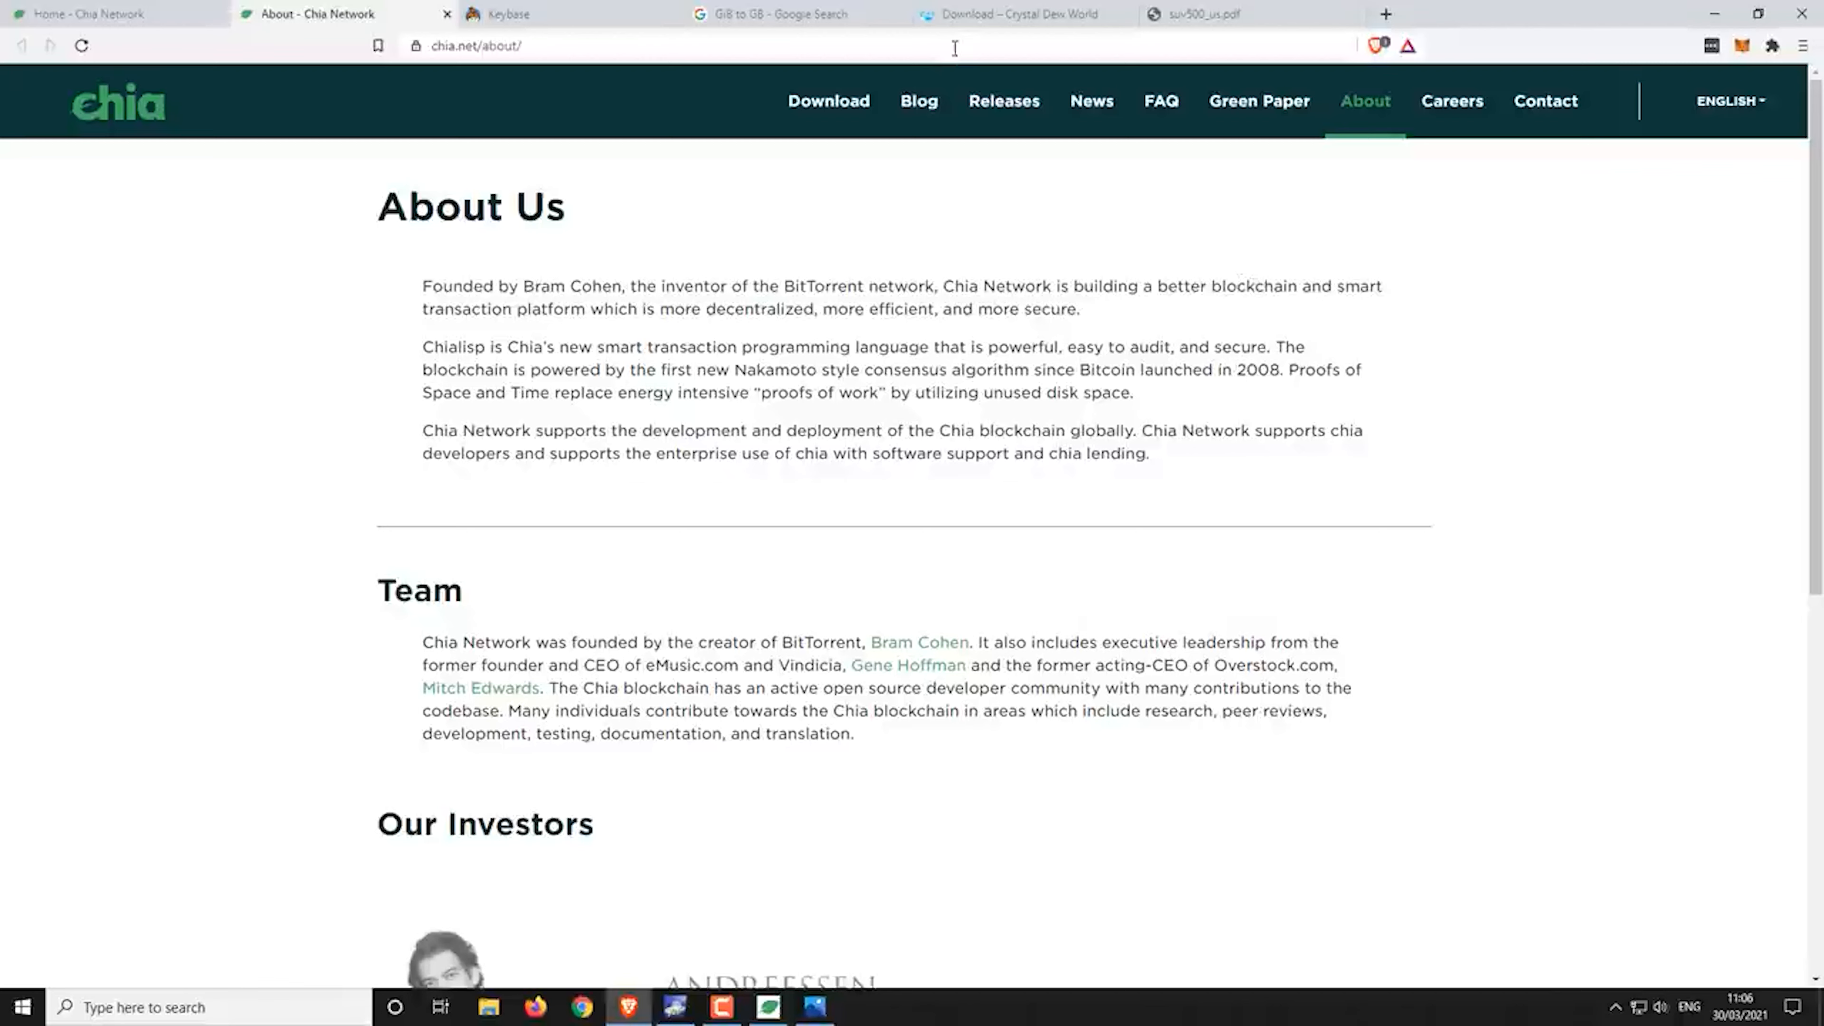
View the Keybase page of the Chia team and highlight the team name "chia_network.public" before clearing the selection
left_click(568, 15)
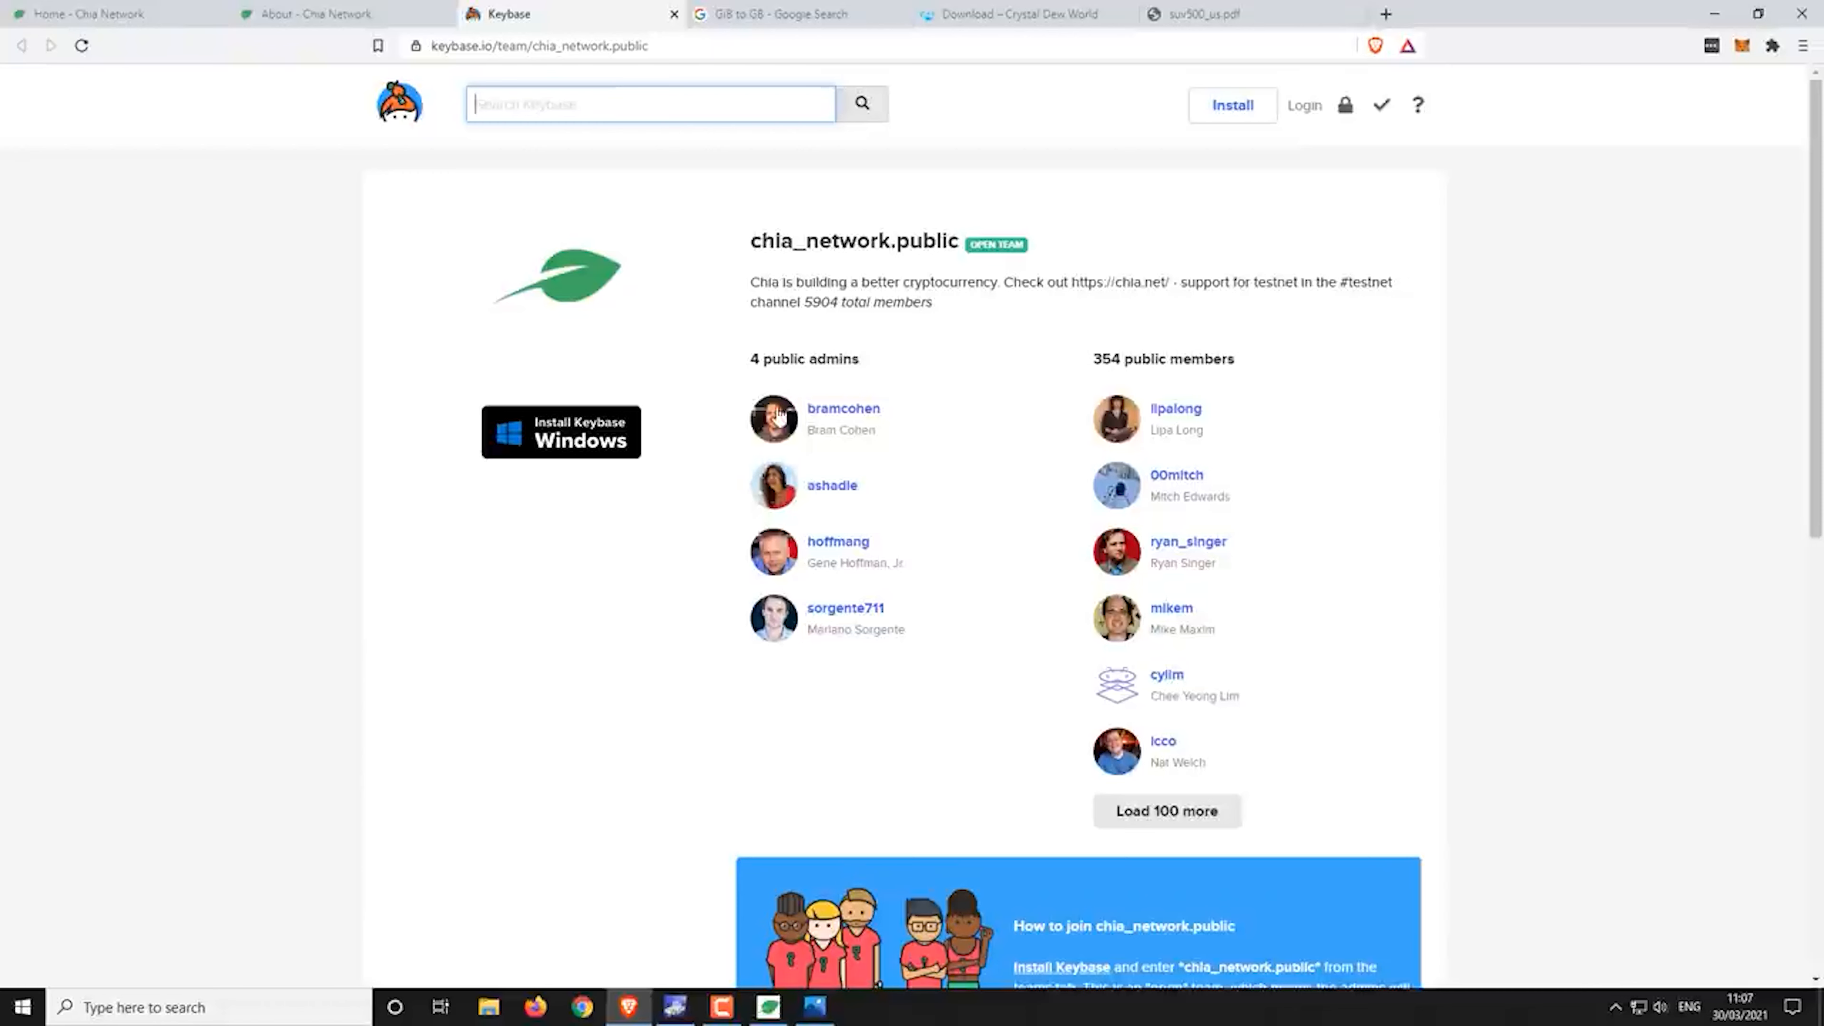
left_click_drag(751, 241, 962, 239)
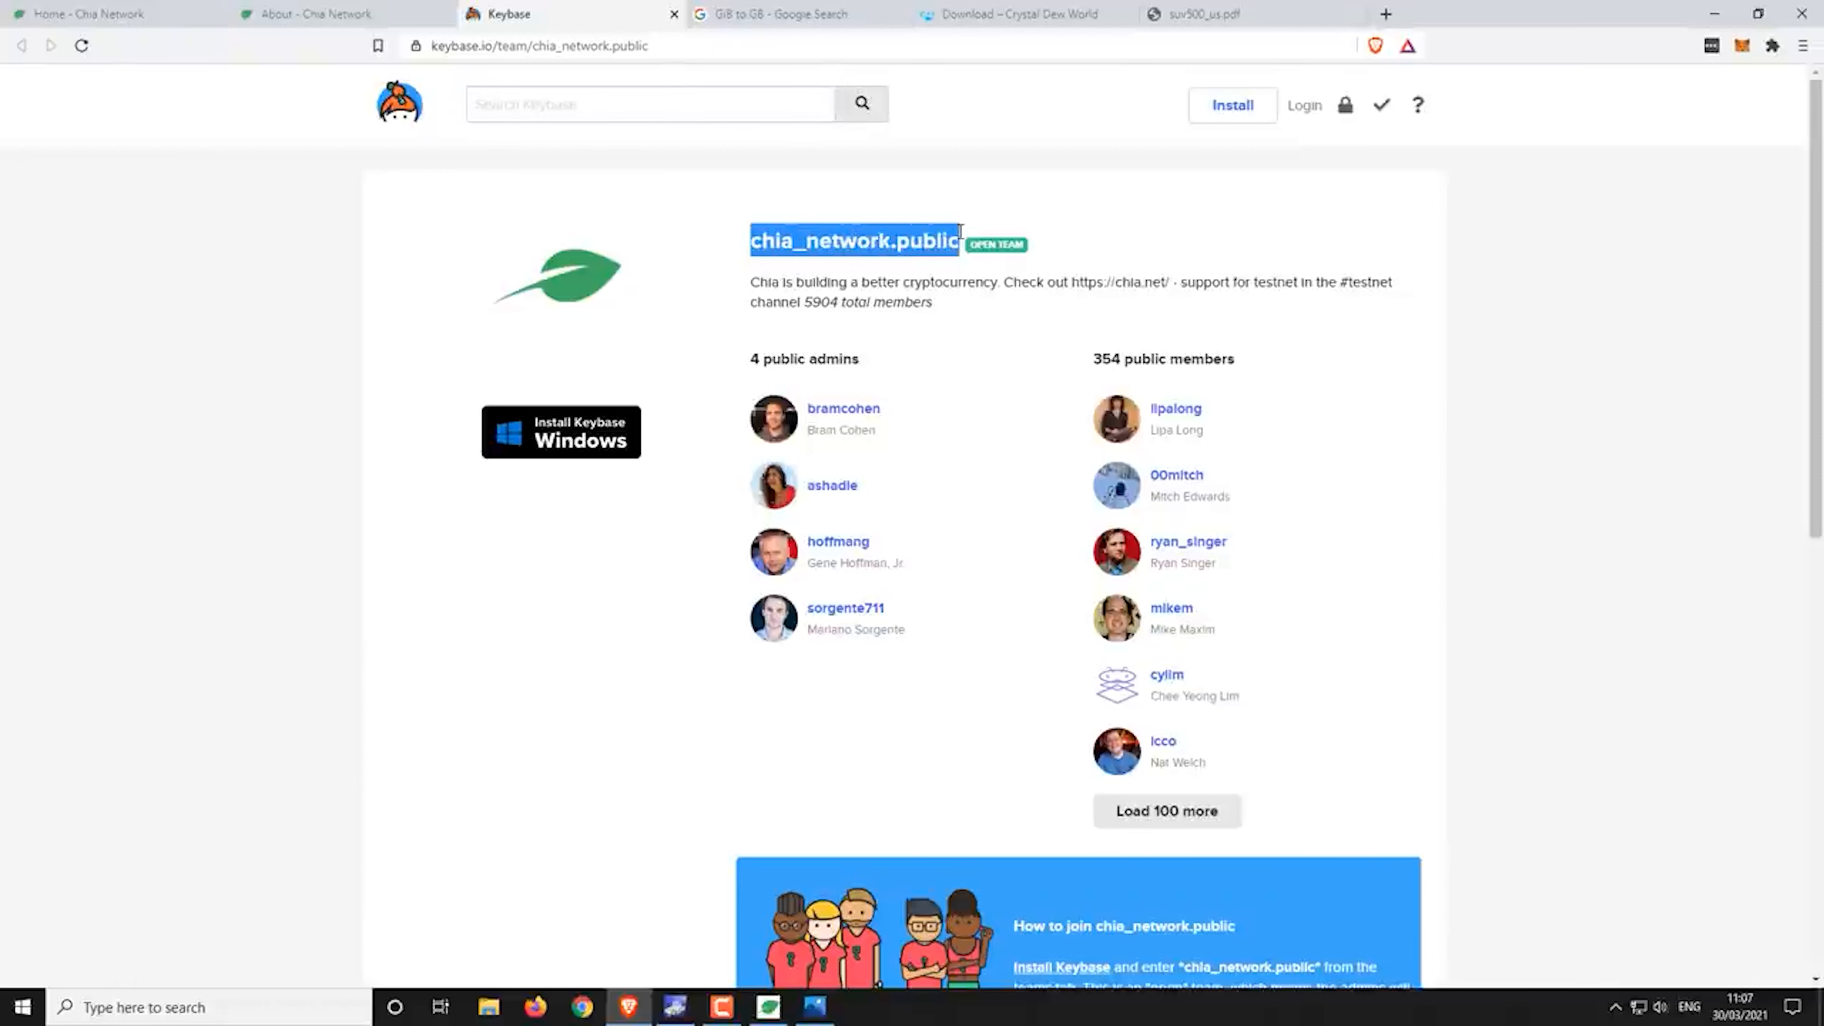
left_click(1348, 451)
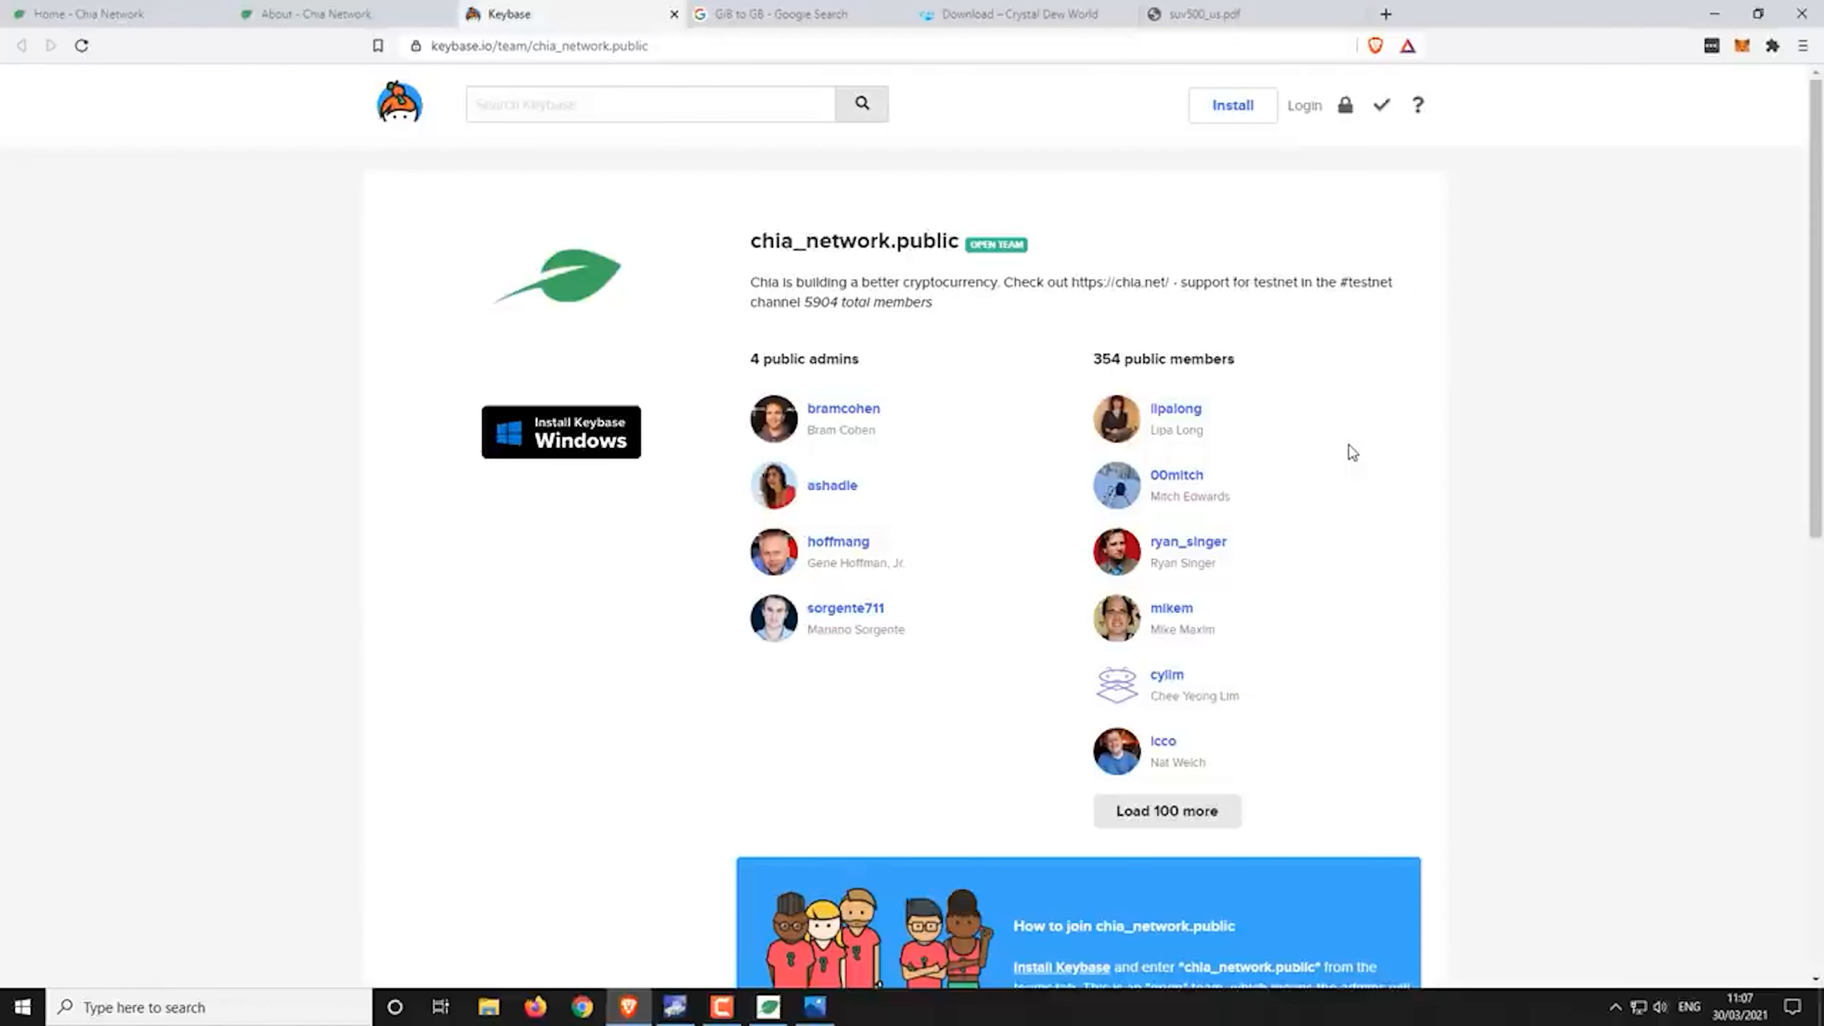